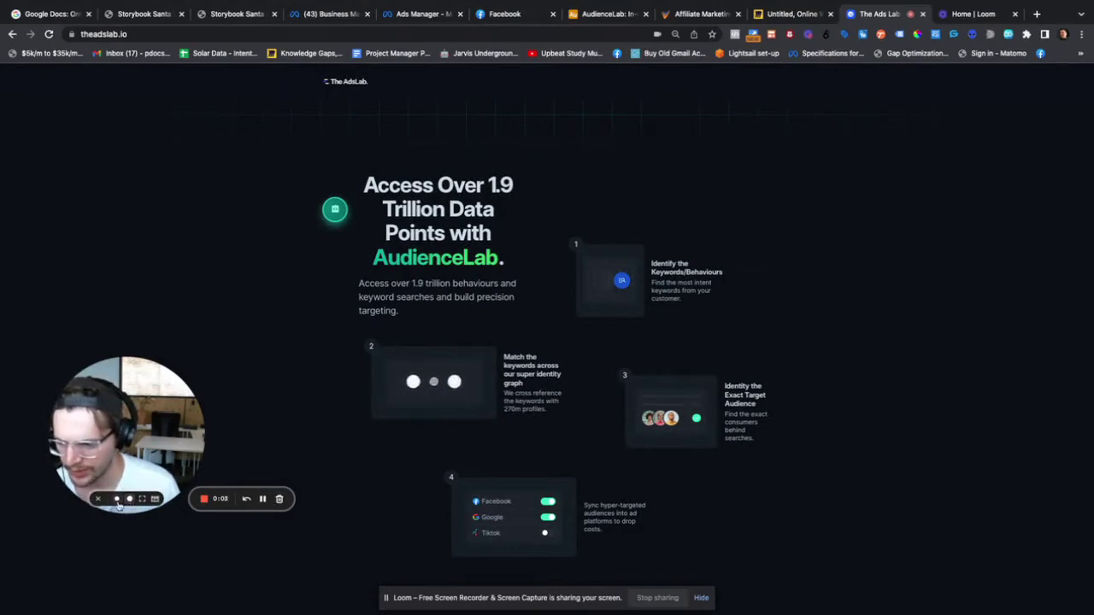
# Bring up the test Audience builder form and scroll through its location, age and interest settings.
pyautogui.click(119, 506)
pyautogui.moveTo(94, 461); pyautogui.dragTo(175, 305)
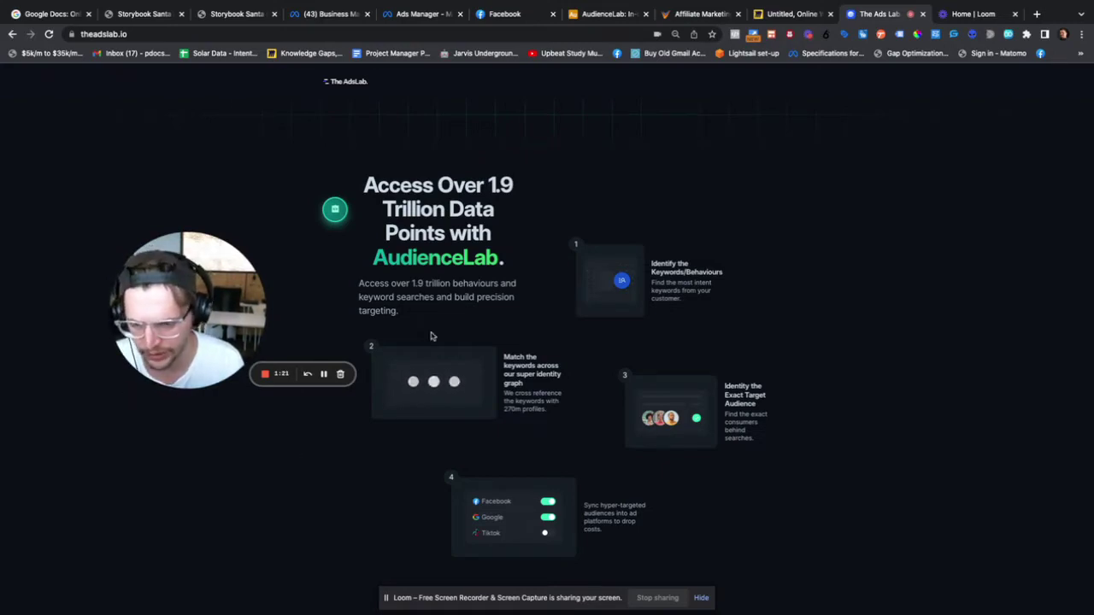
pyautogui.click(127, 13)
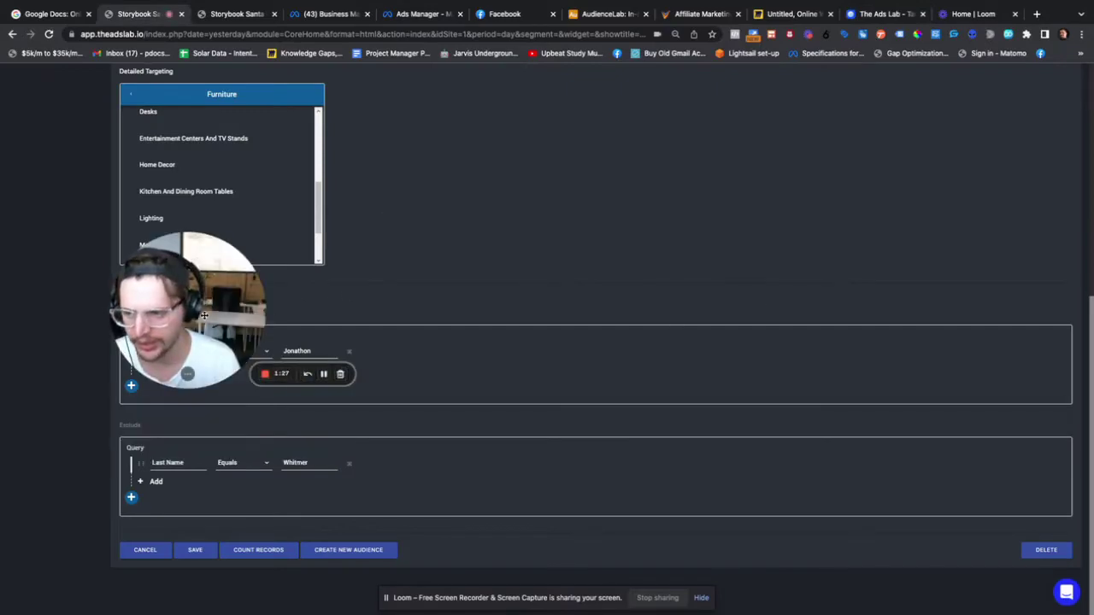
pyautogui.scroll(5, 525, 357)
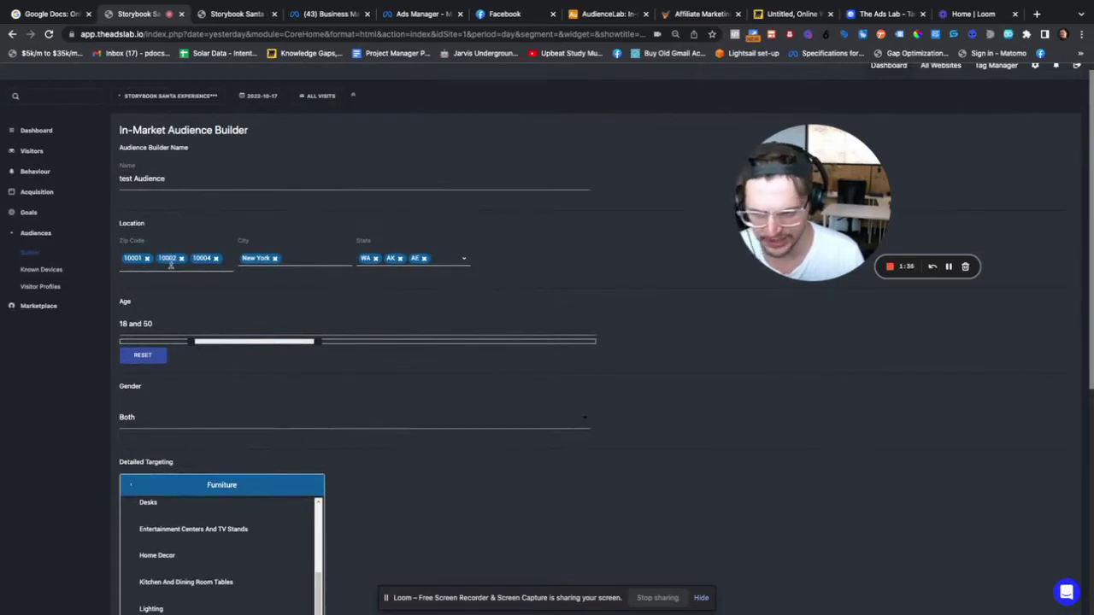
pyautogui.scroll(-1, 254, 261)
pyautogui.scroll(-1, 253, 261)
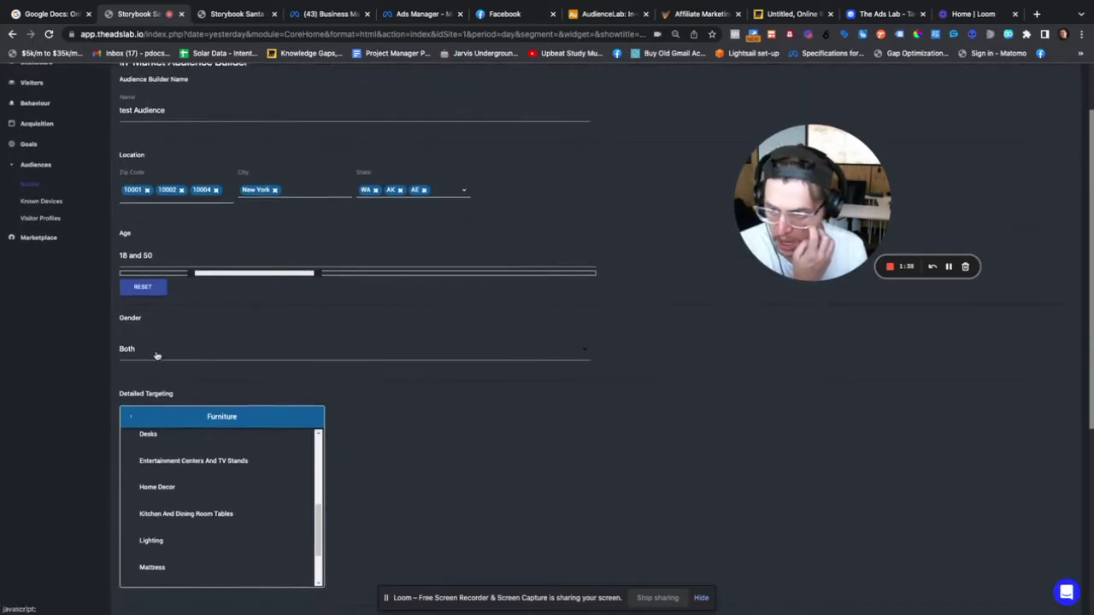
pyautogui.scroll(-2, 214, 439)
pyautogui.scroll(-4, 214, 452)
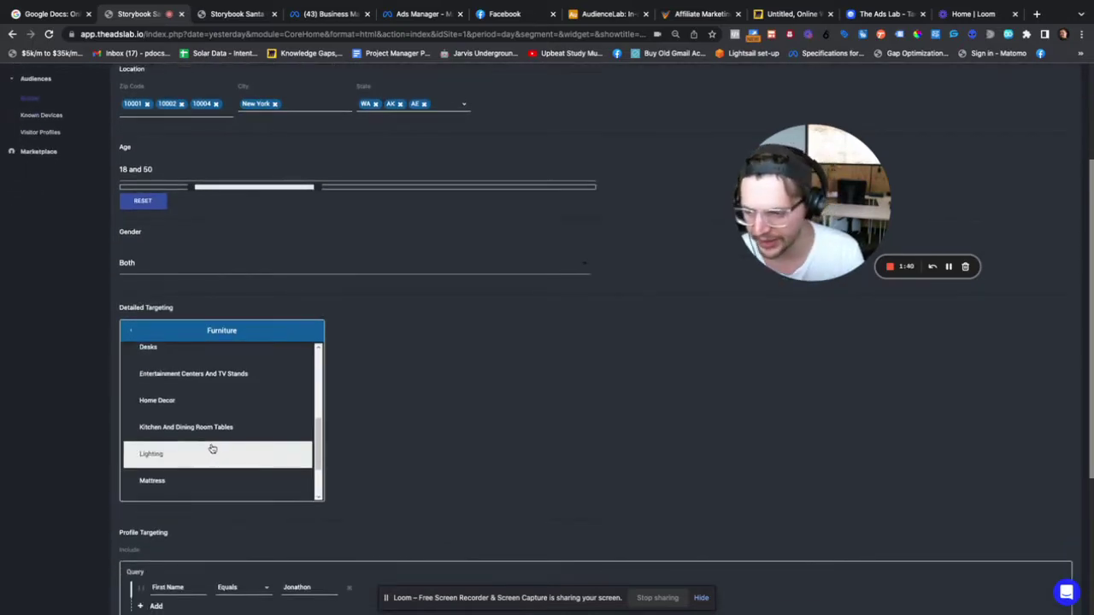
pyautogui.scroll(5, 226, 376)
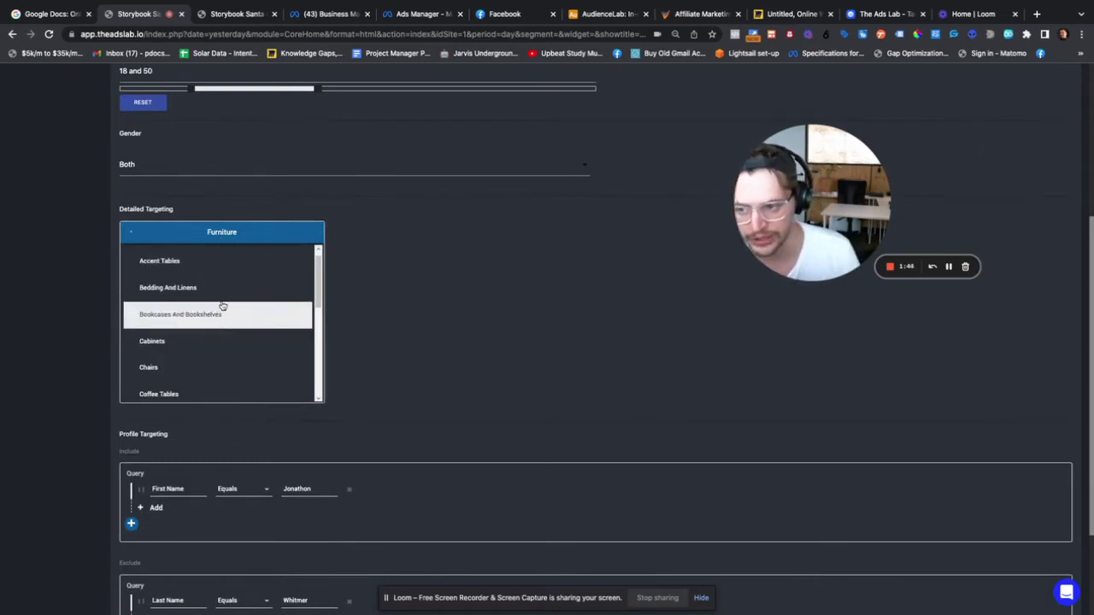
pyautogui.scroll(-1, 496, 368)
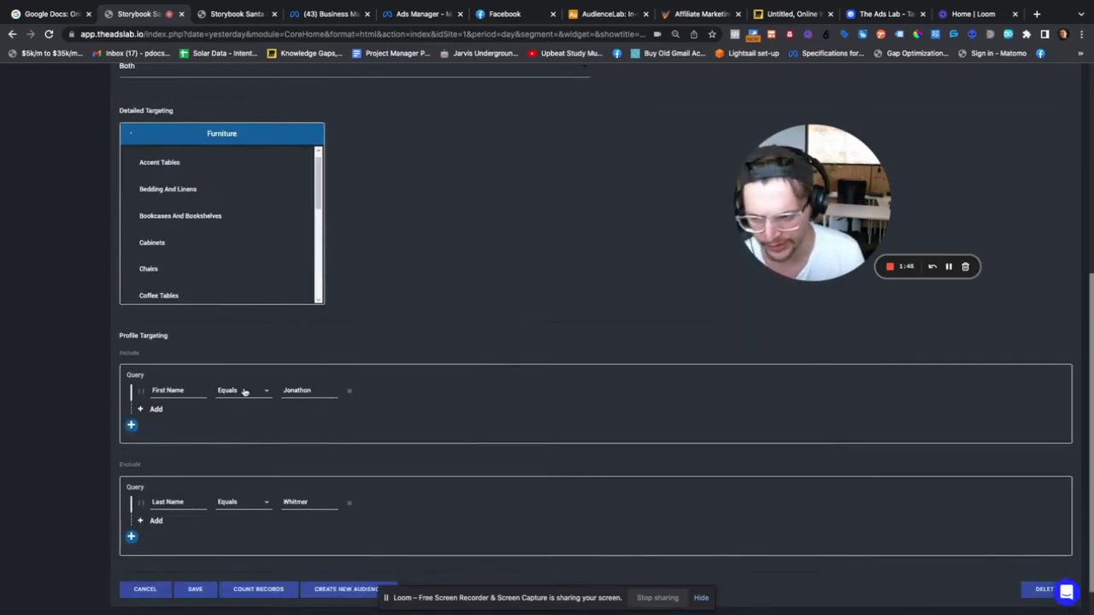
# Check the First Name field's list of queryable profile fields, closing it unchanged.
pyautogui.click(185, 392)
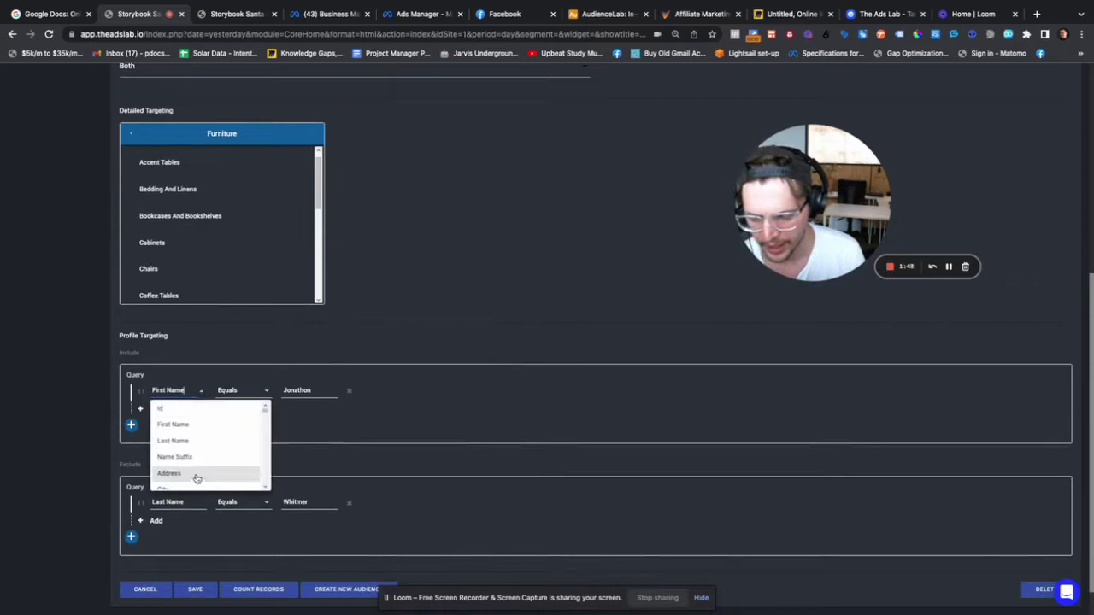
pyautogui.click(542, 293)
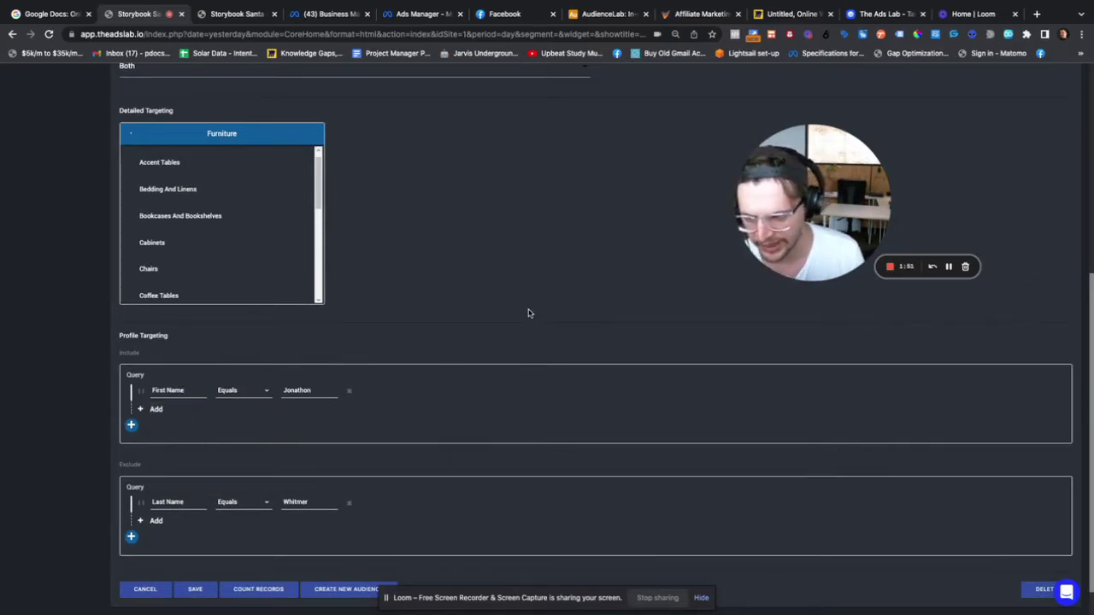
pyautogui.scroll(3, 295, 396)
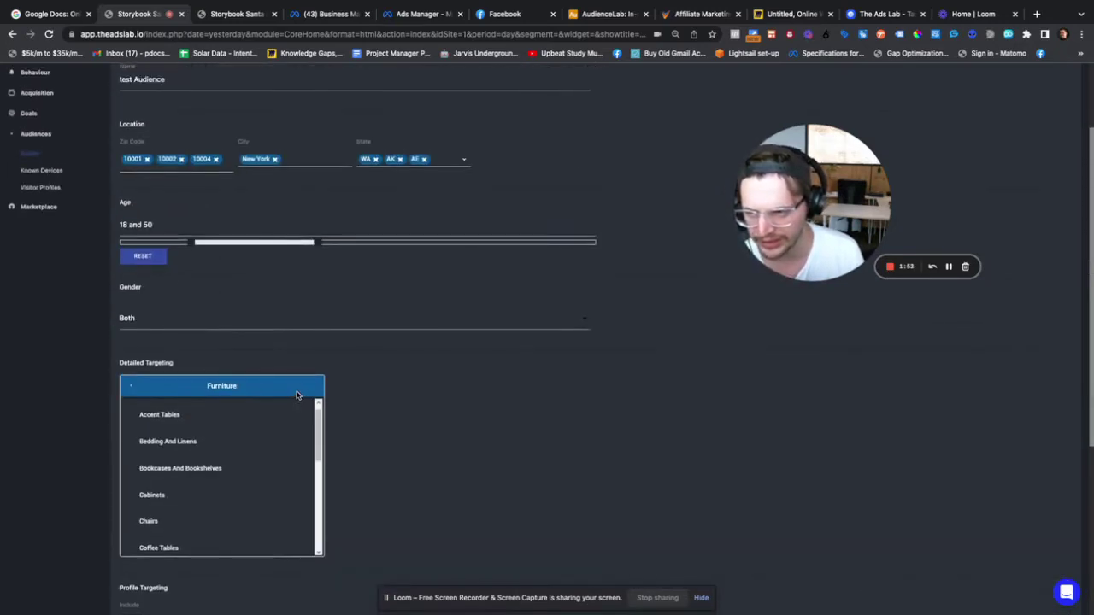
pyautogui.scroll(-3, 393, 388)
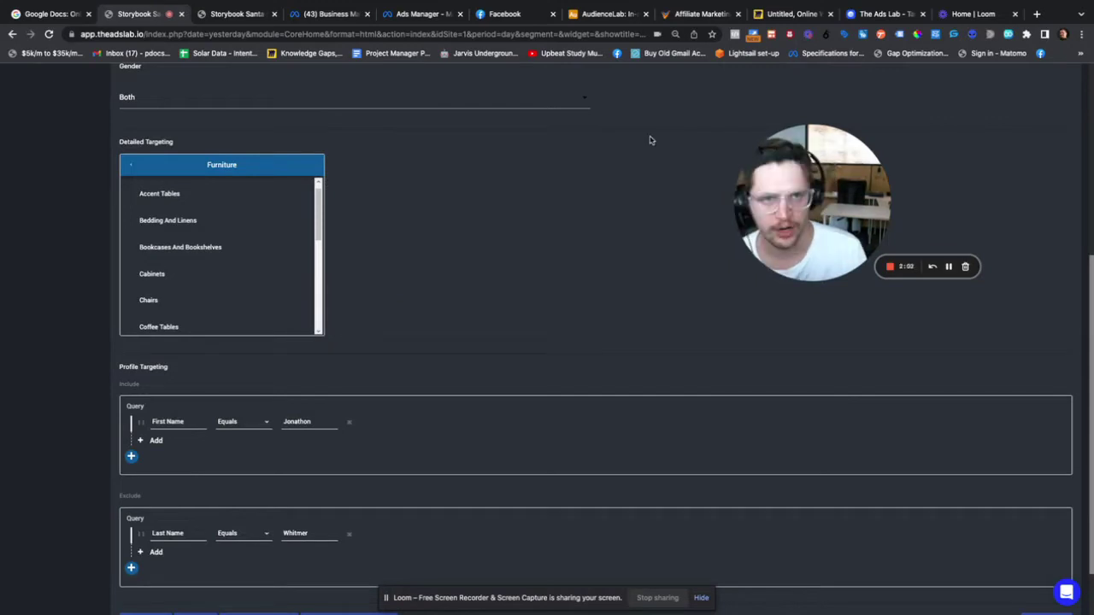
# Sort OfferVault's Pay Per Call Offers by payout descending, putting the $1000 mass-tort offers on top.
pyautogui.click(701, 13)
pyautogui.scroll(-1, 492, 355)
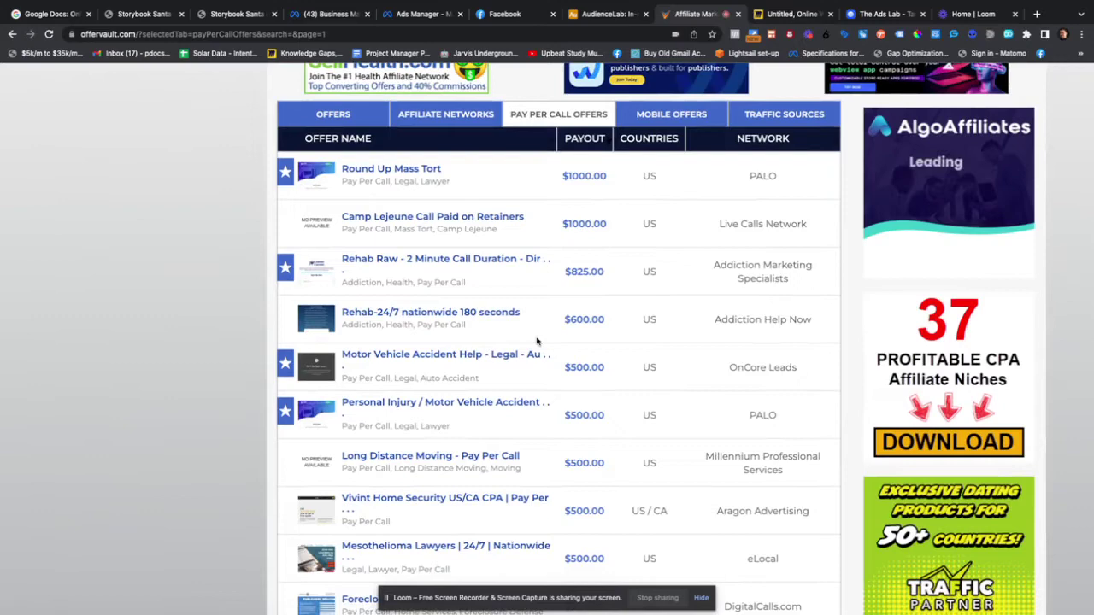
pyautogui.scroll(2, 589, 371)
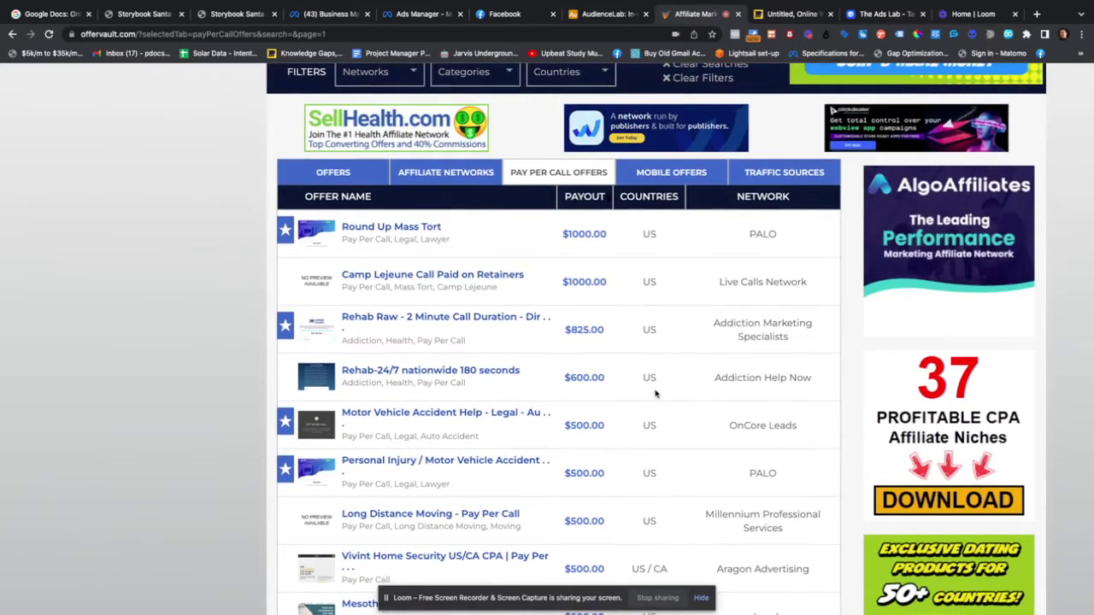
pyautogui.scroll(-2, 598, 401)
pyautogui.scroll(4, 550, 417)
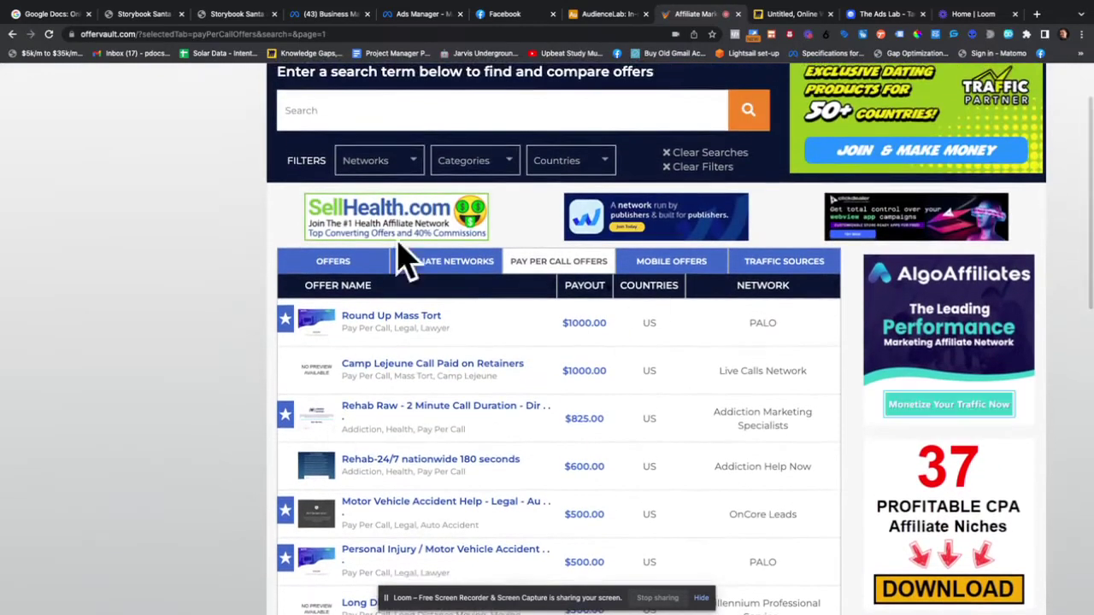
pyautogui.scroll(1, 586, 313)
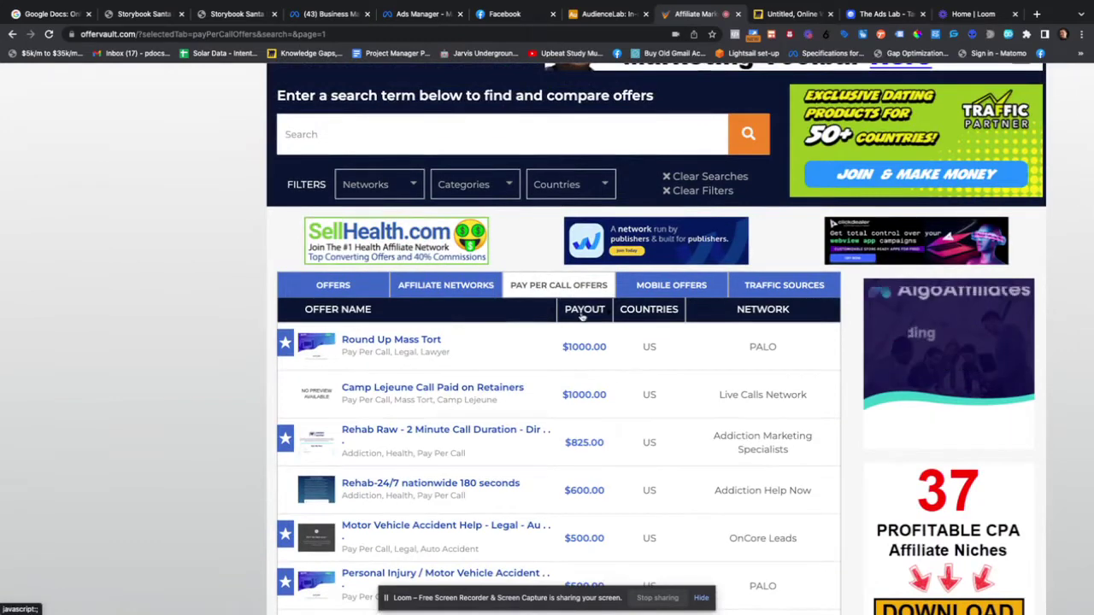
pyautogui.click(586, 313)
pyautogui.scroll(-3, 615, 393)
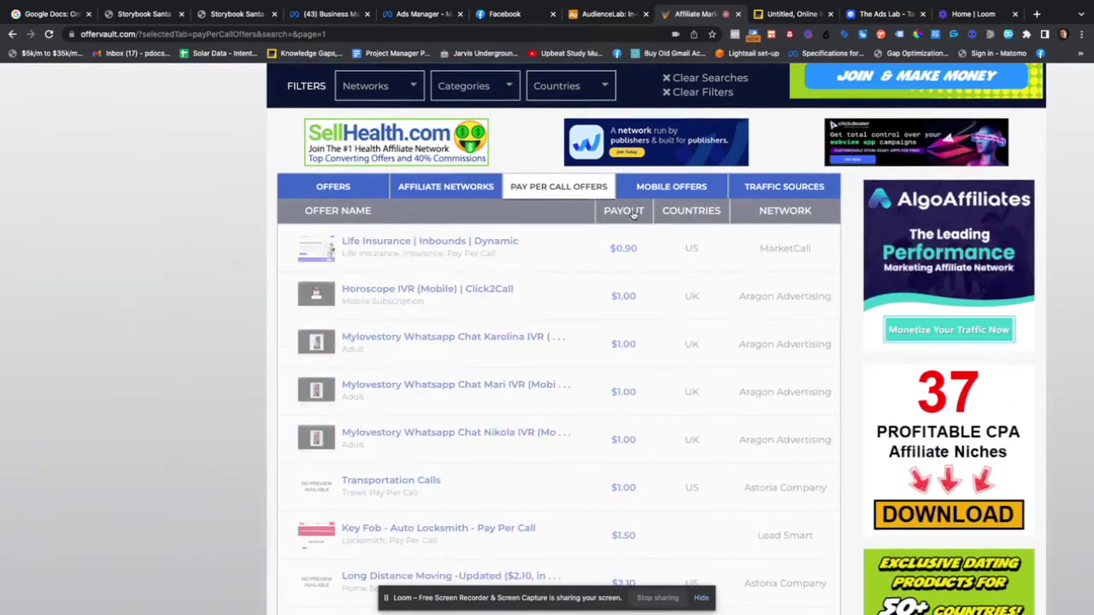
pyautogui.click(603, 211)
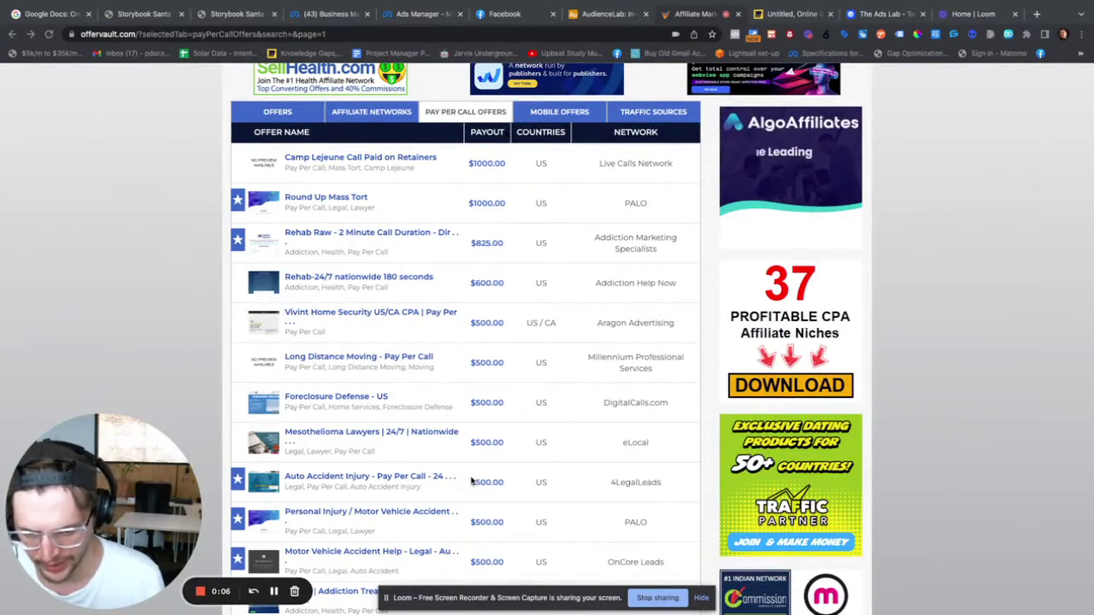
# Remove the Lawyer interest from the test ad set's detailed targeting.
pyautogui.click(434, 15)
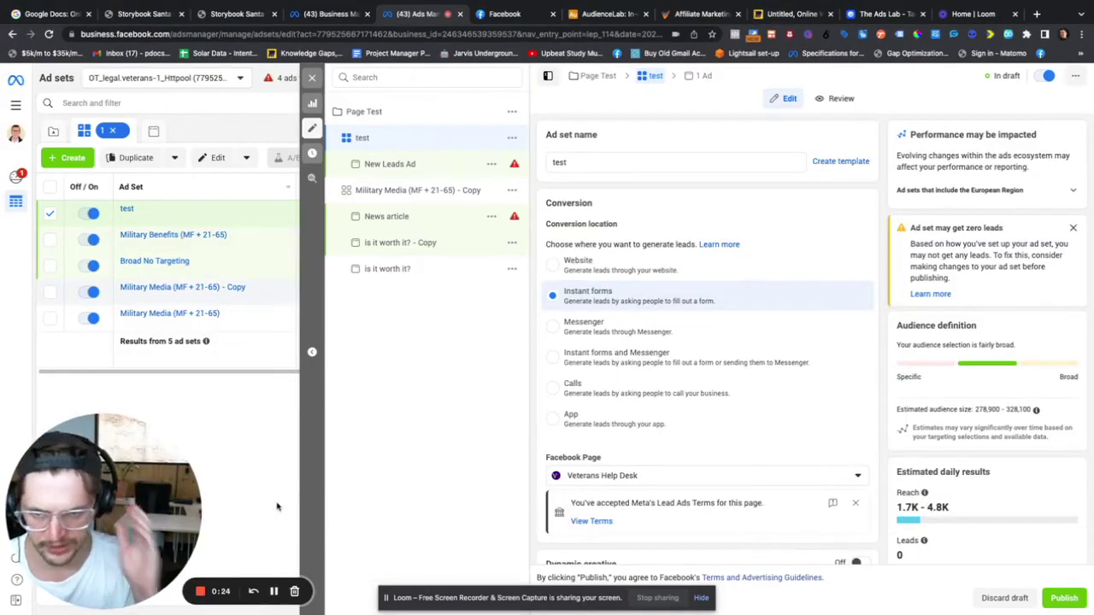
pyautogui.scroll(-5, 650, 397)
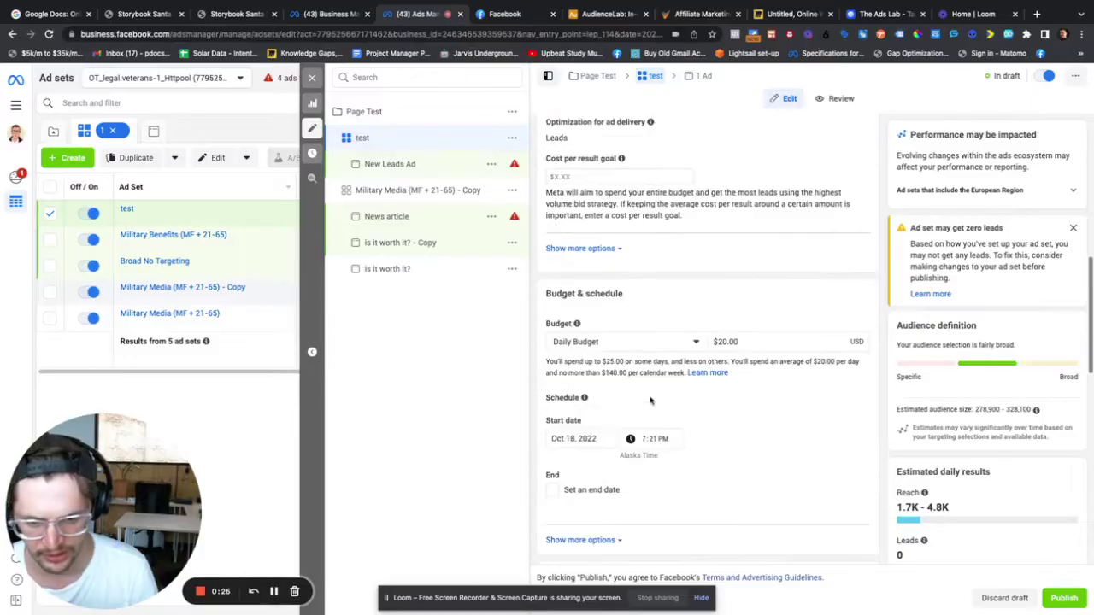
pyautogui.scroll(-10, 649, 400)
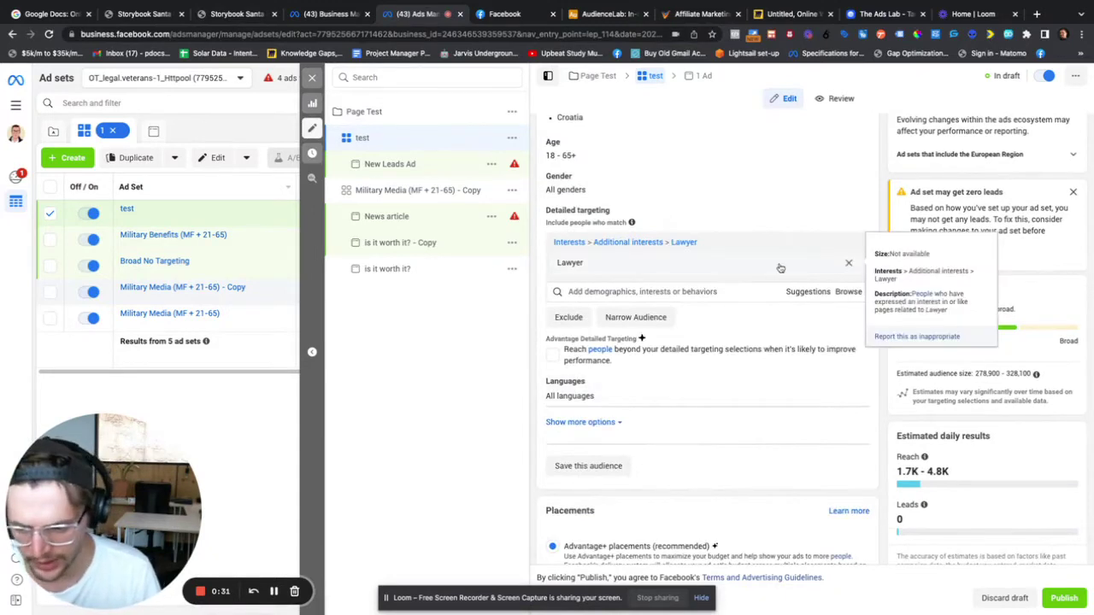
pyautogui.click(850, 266)
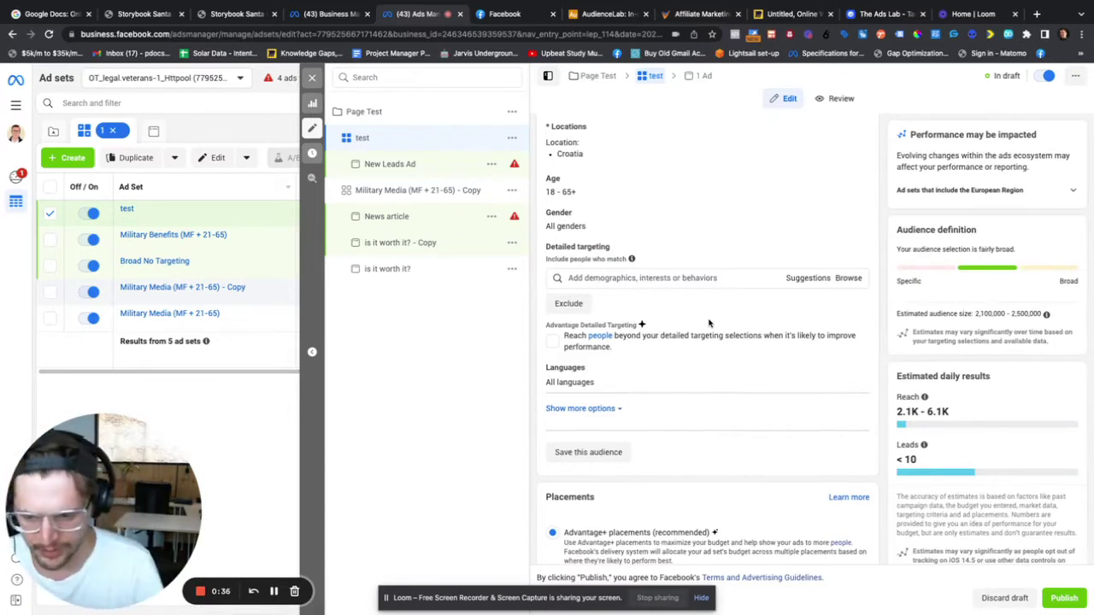
# Search interests for 'law' and add Law (law & legal services) to detailed targeting.
pyautogui.click(654, 278)
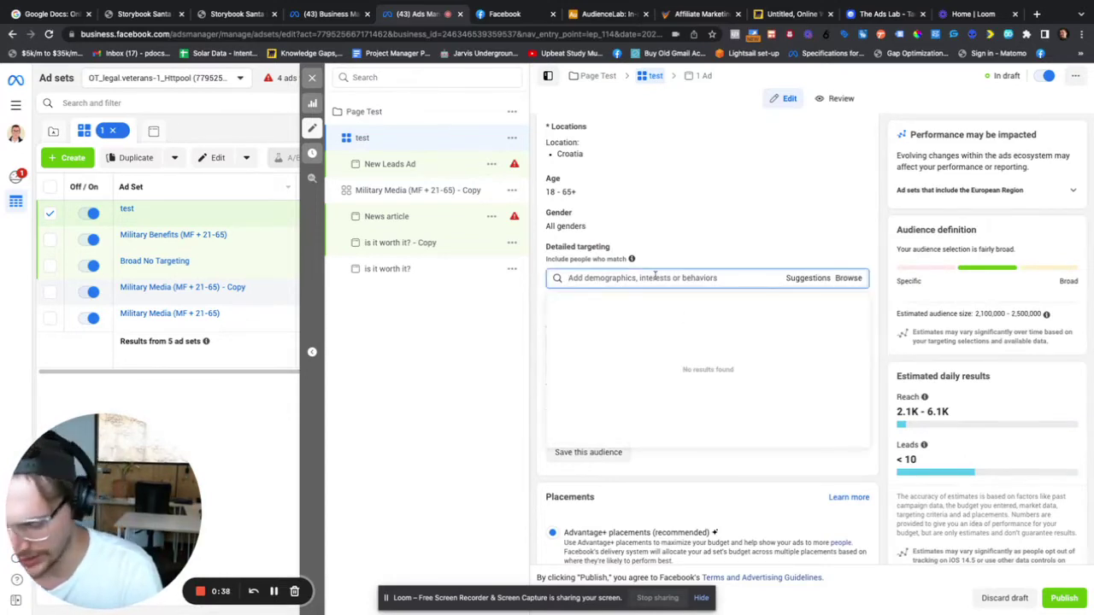
pyautogui.write('personal injur')
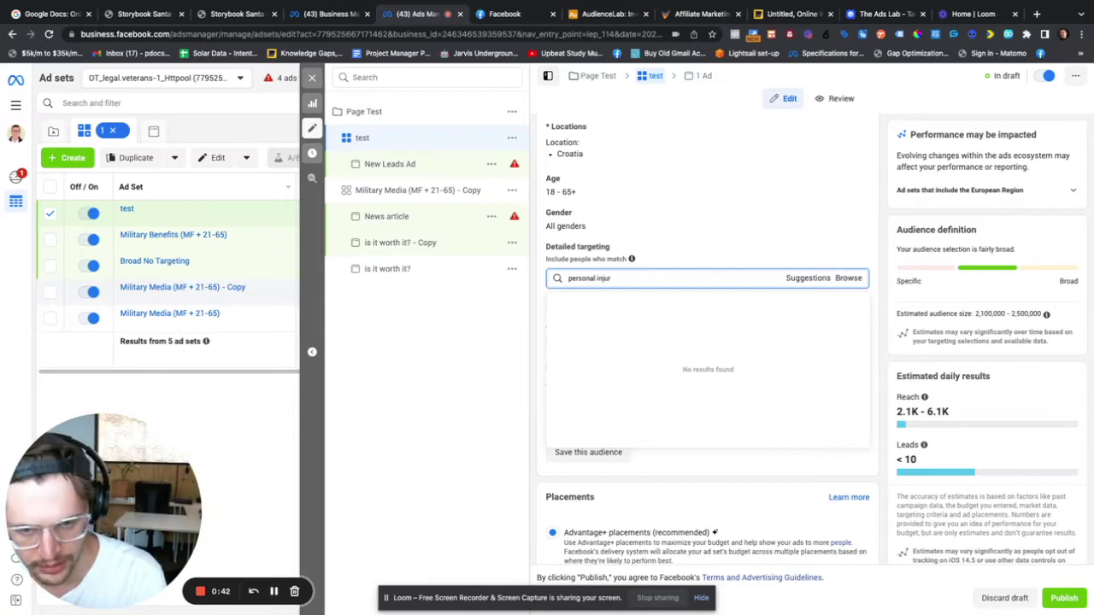
pyautogui.press('BackSpace')
pyautogui.press('BackSpace')
pyautogui.press('BackSpace')
pyautogui.press('BackSpace')
pyautogui.press('BackSpace')
pyautogui.press('BackSpace')
pyautogui.press('BackSpace')
pyautogui.press('BackSpace')
pyautogui.press('BackSpace')
pyautogui.press('BackSpace')
pyautogui.press('BackSpace')
pyautogui.press('BackSpace')
pyautogui.press('BackSpace')
pyautogui.press('BackSpace')
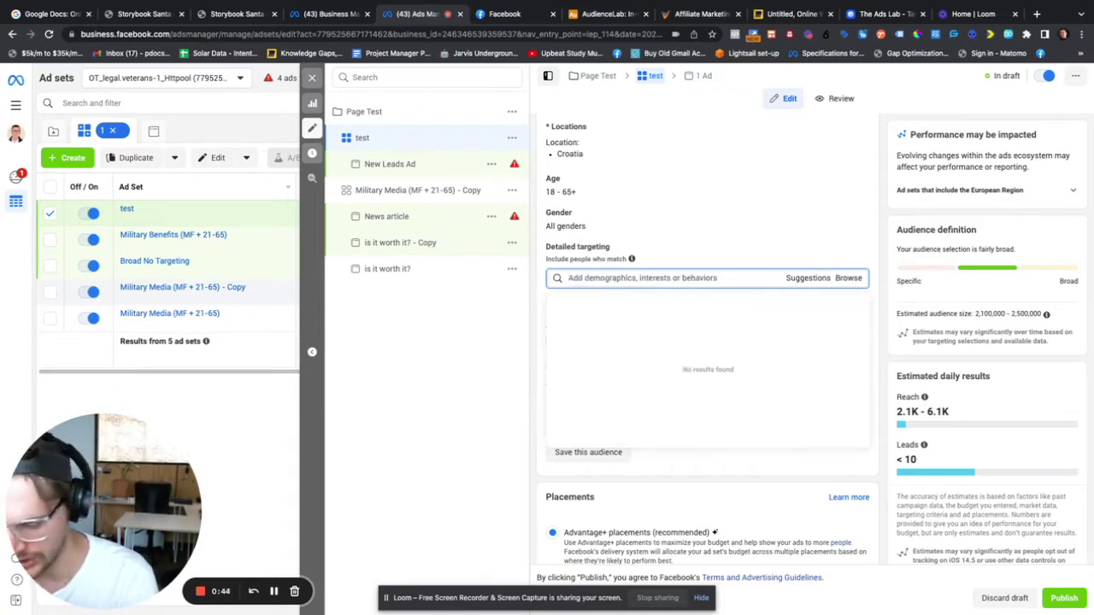
pyautogui.write('law')
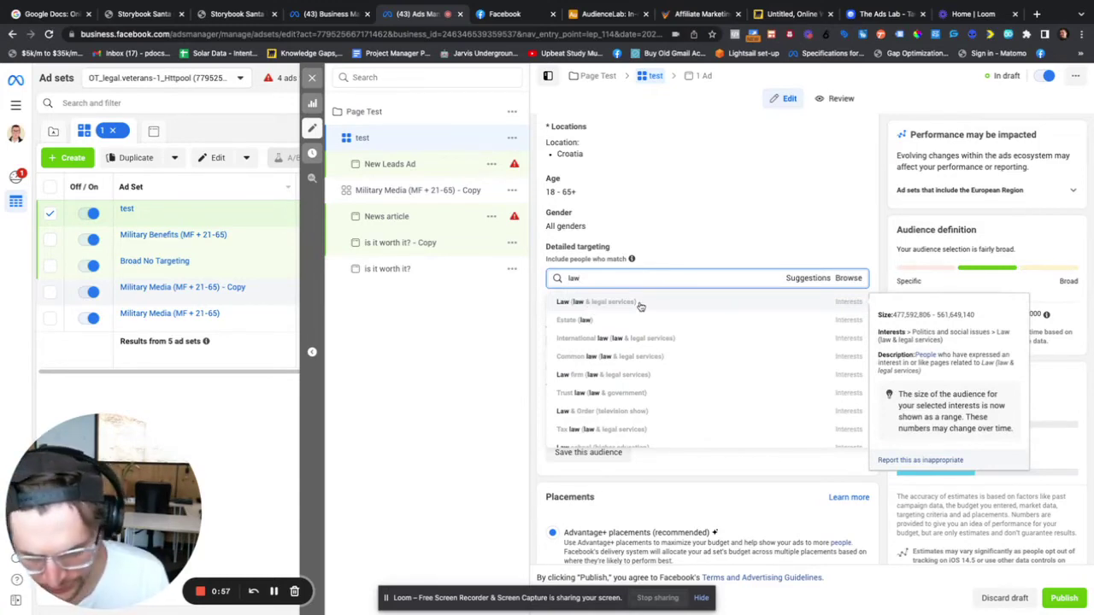
pyautogui.click(640, 306)
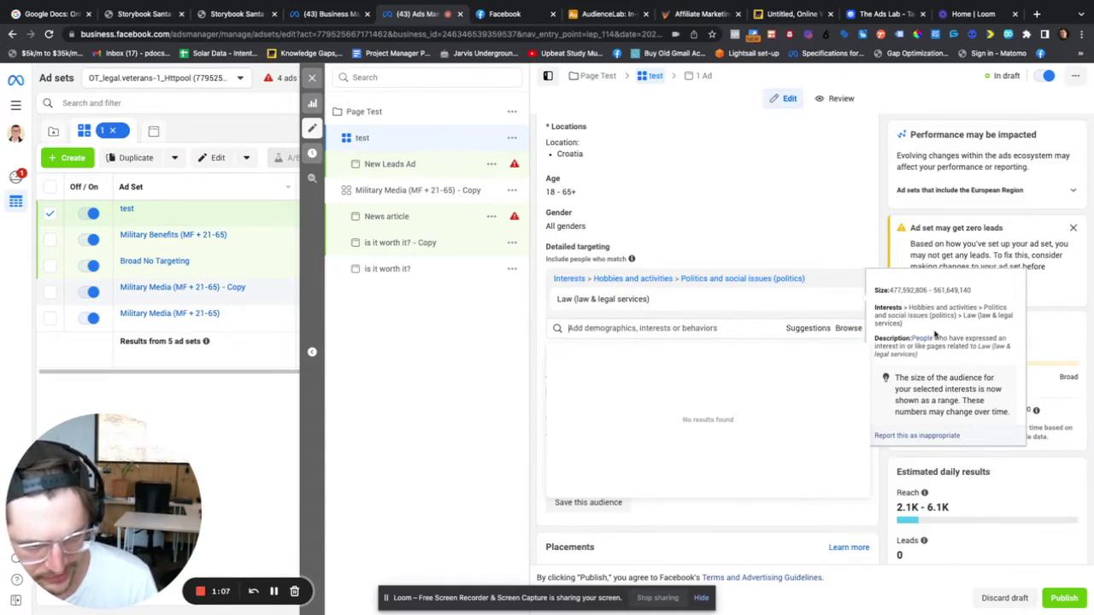
pyautogui.moveTo(883, 348); pyautogui.dragTo(921, 355)
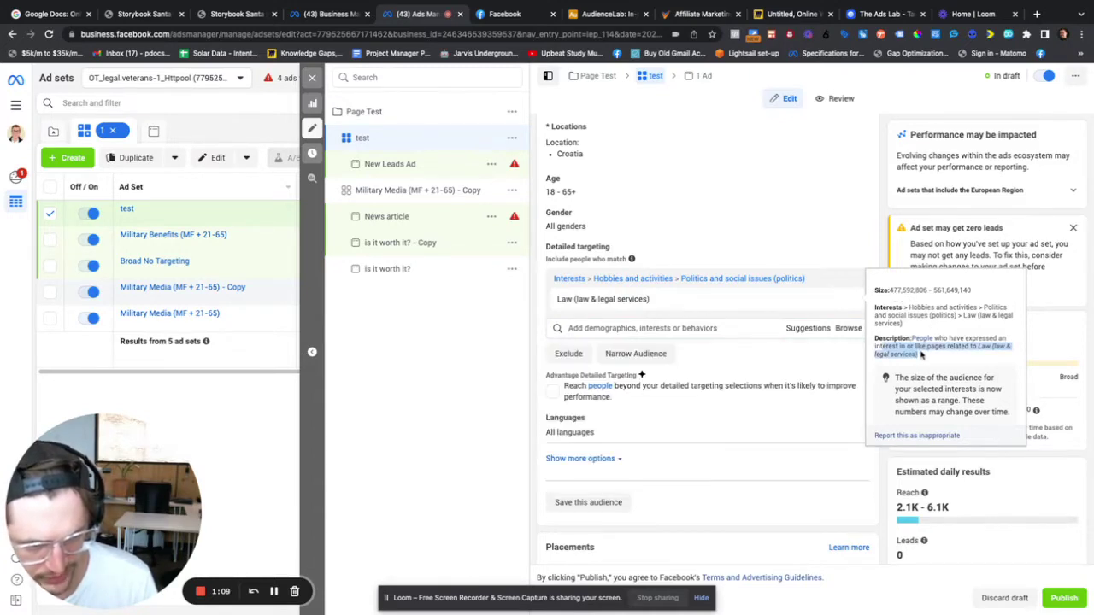
# Delete the Law (law & legal services) interest, widening the estimated audience to 2.1M–2.5M.
pyautogui.tripleClick(923, 352)
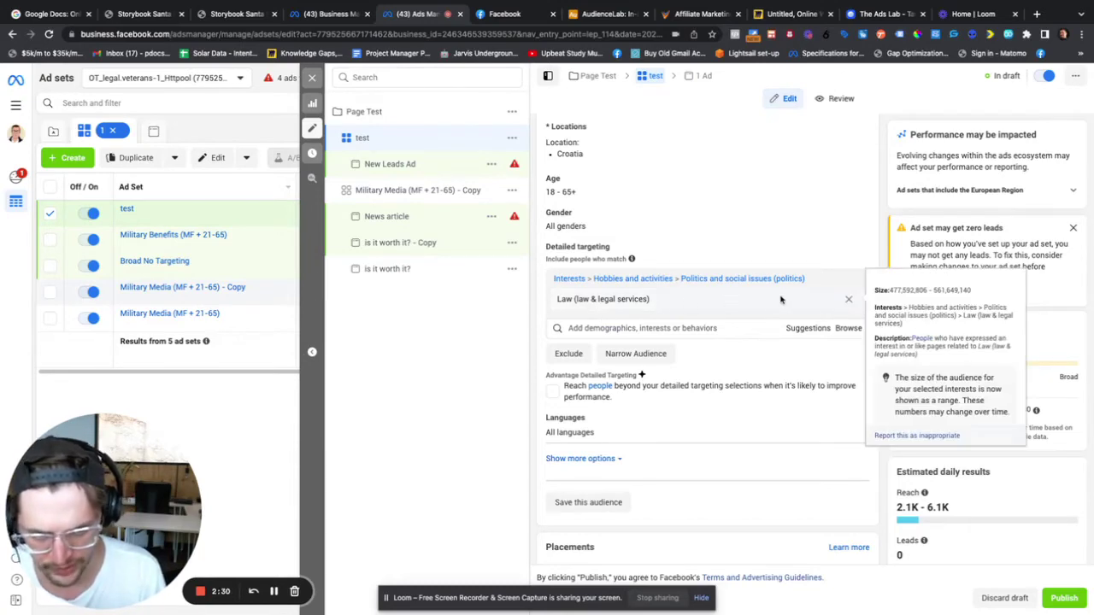
pyautogui.click(848, 304)
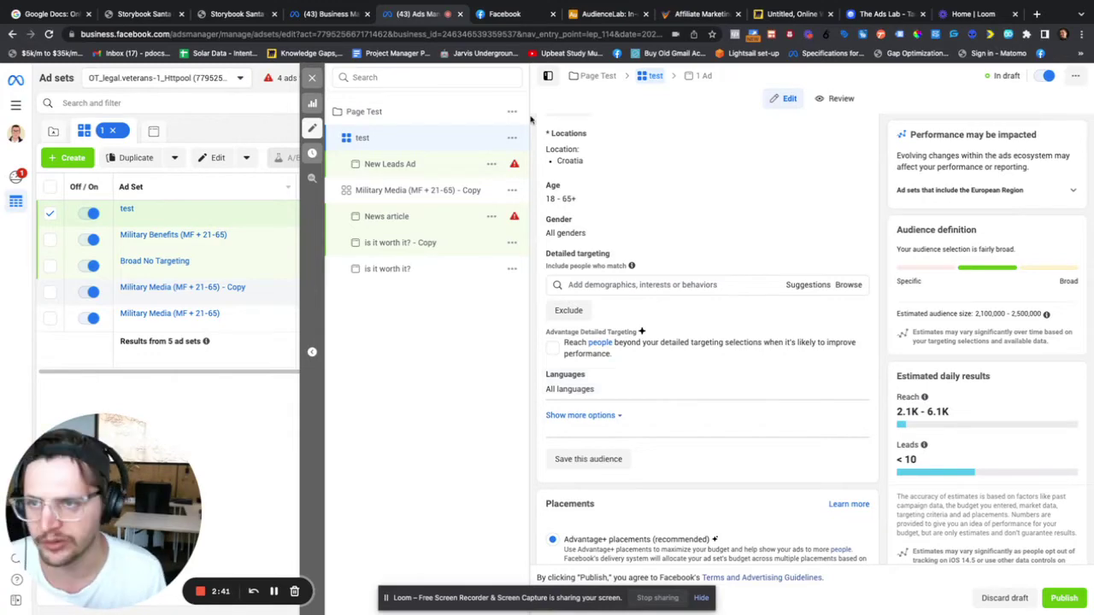
# Remove the zip codes 10001, 10002 and 10004 from the test Audience's location.
pyautogui.click(154, 15)
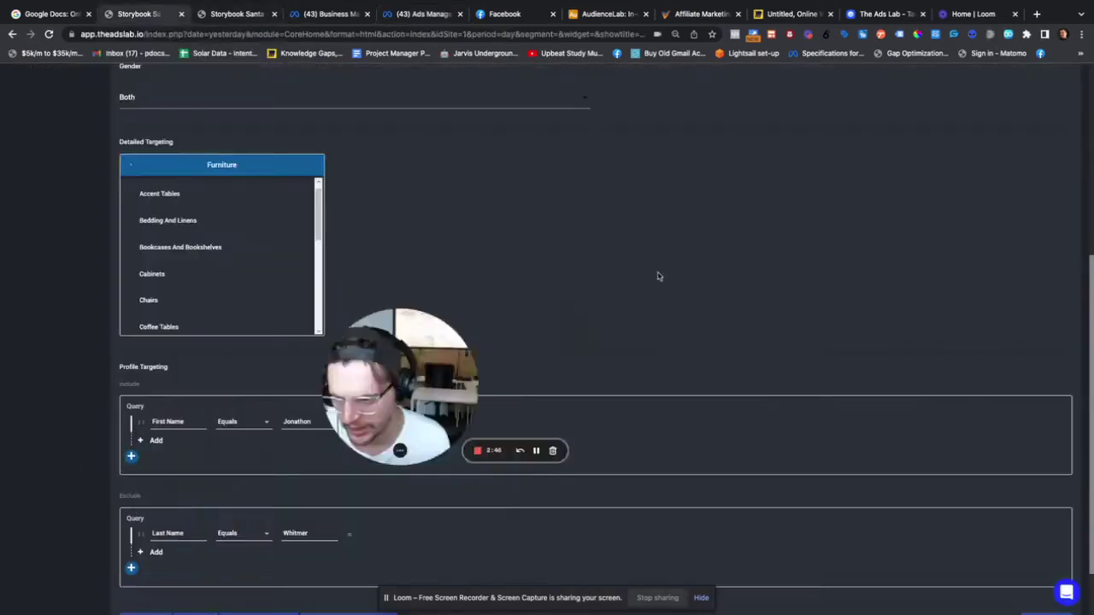
pyautogui.scroll(5, 493, 360)
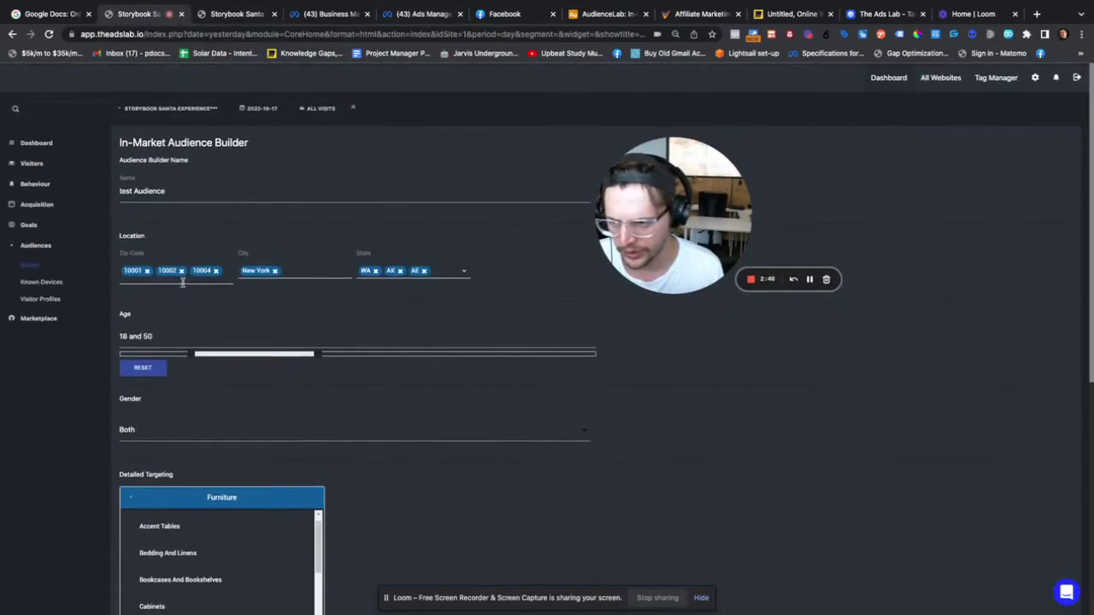
pyautogui.click(147, 272)
pyautogui.click(147, 271)
pyautogui.click(147, 271)
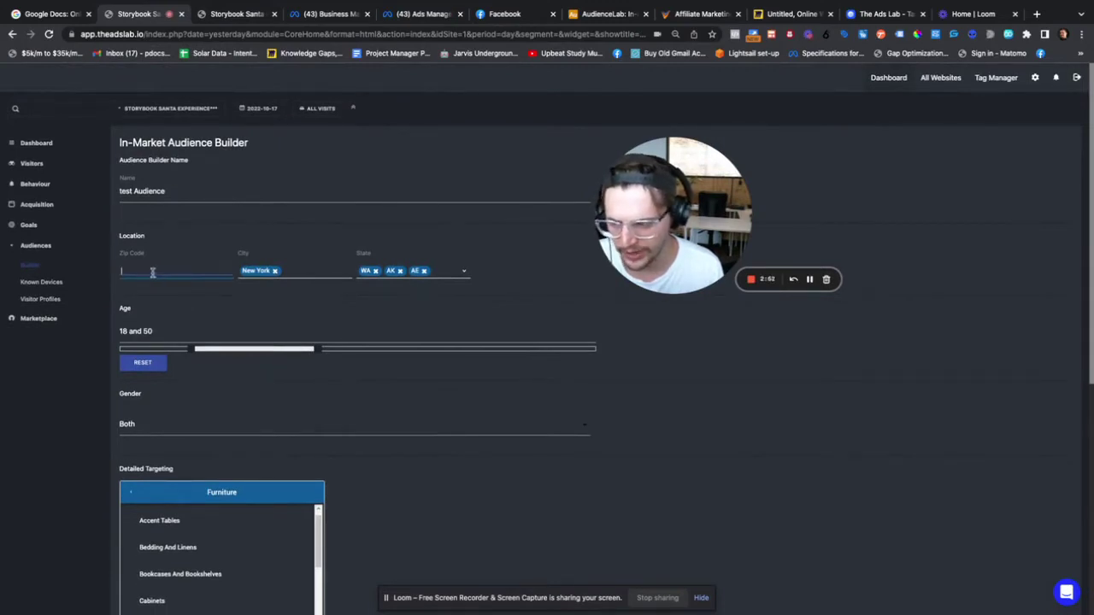
pyautogui.write('1')
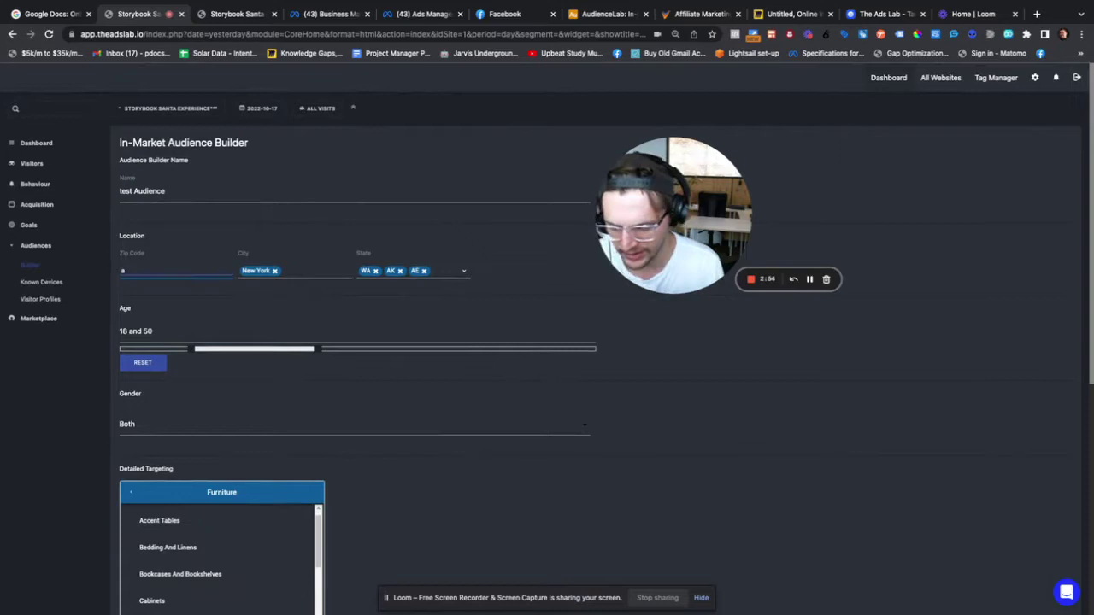
# Remove the New York city filter and the WA, AK and AE states.
pyautogui.click(274, 270)
pyautogui.click(424, 271)
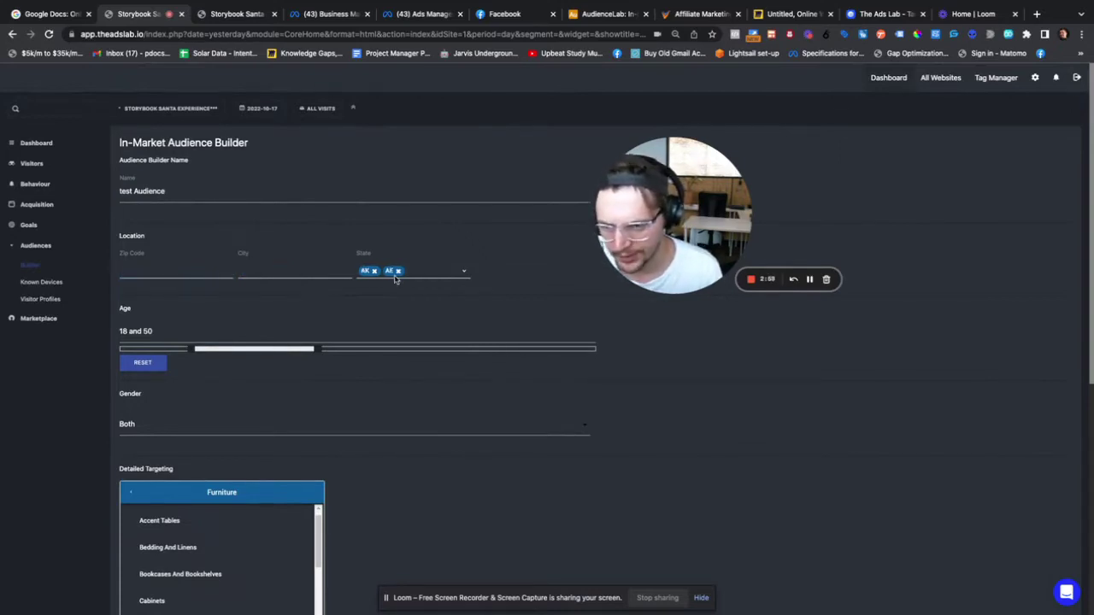
pyautogui.click(399, 270)
pyautogui.click(375, 271)
pyautogui.scroll(-2, 281, 264)
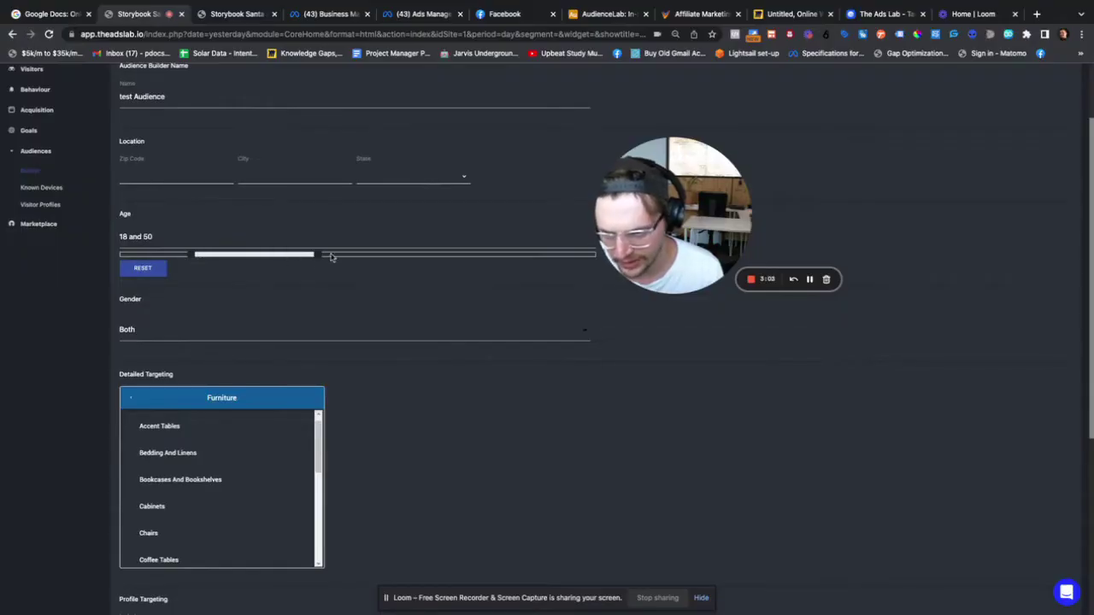
pyautogui.scroll(-1, 419, 295)
pyautogui.scroll(-1, 342, 291)
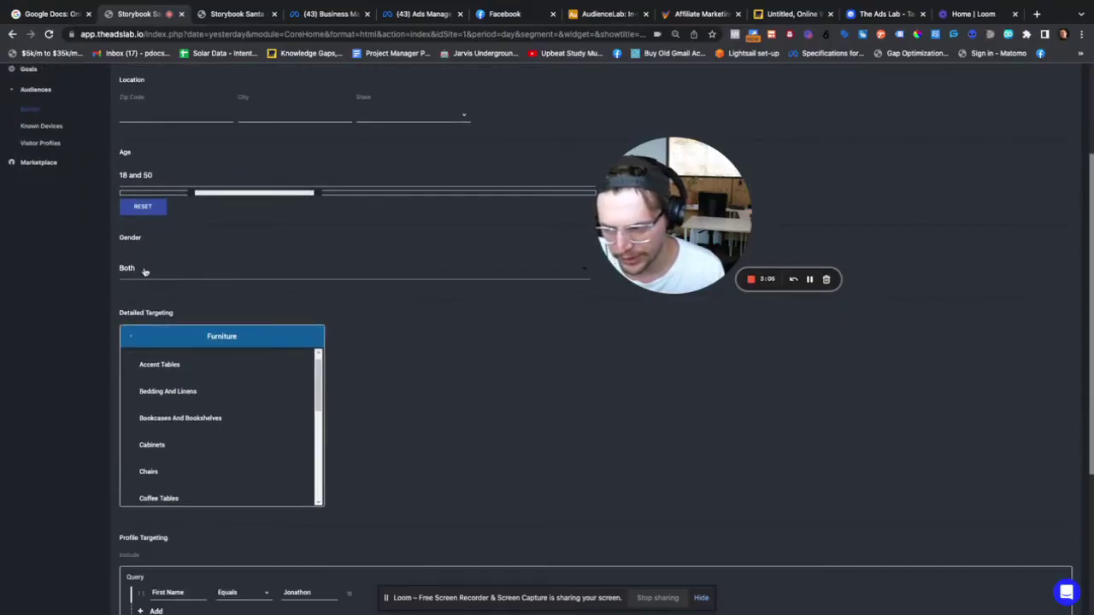
pyautogui.scroll(-2, 401, 333)
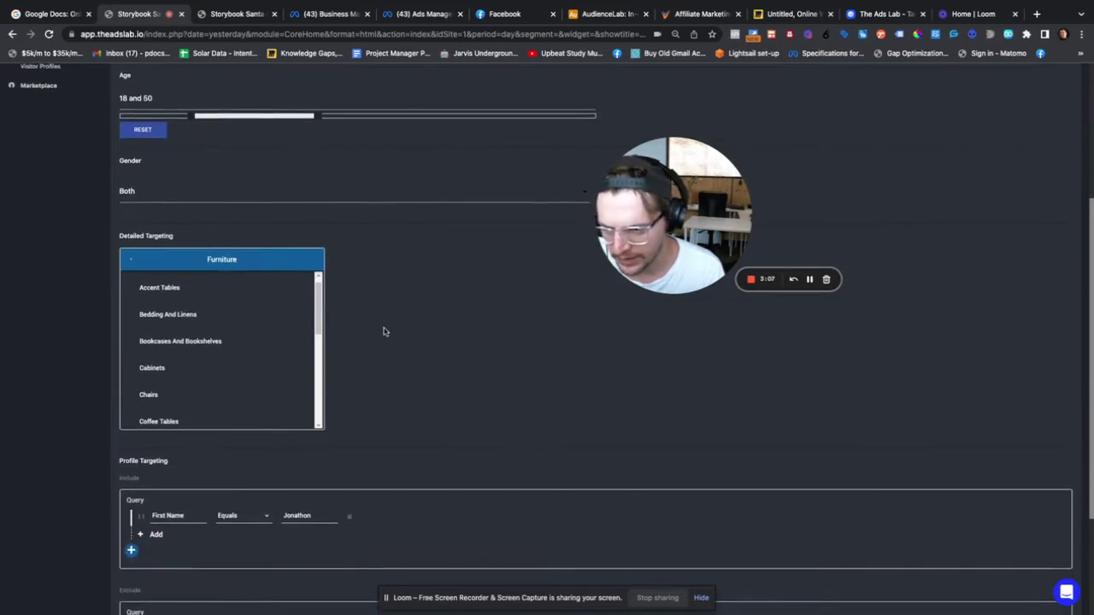
# Step back from Furniture through In-Market to the top-level targeting categories.
pyautogui.click(125, 264)
pyautogui.scroll(-1, 198, 333)
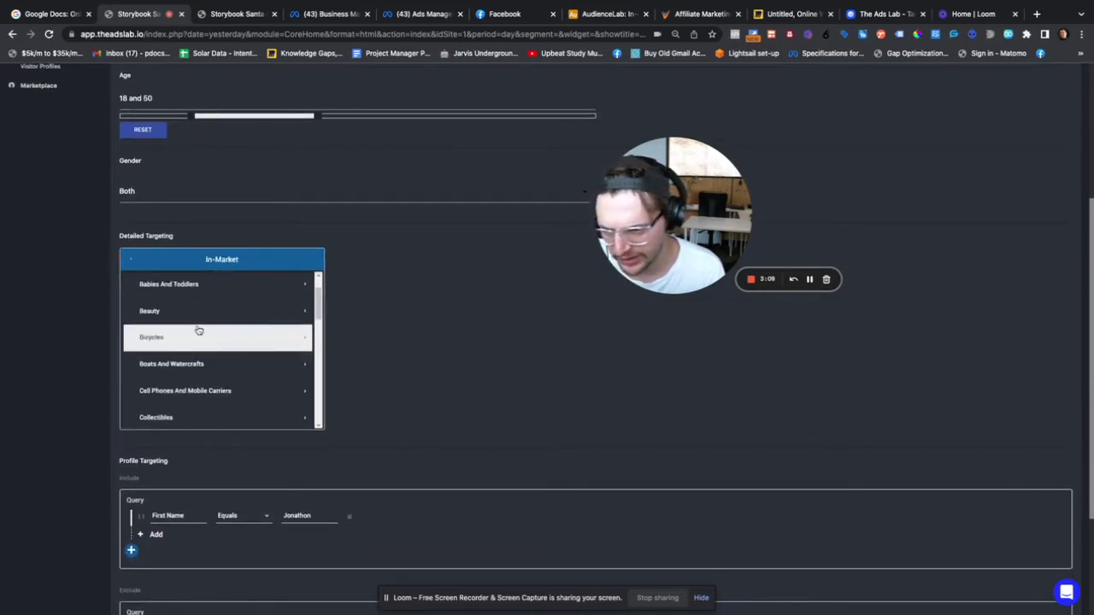
pyautogui.click(135, 260)
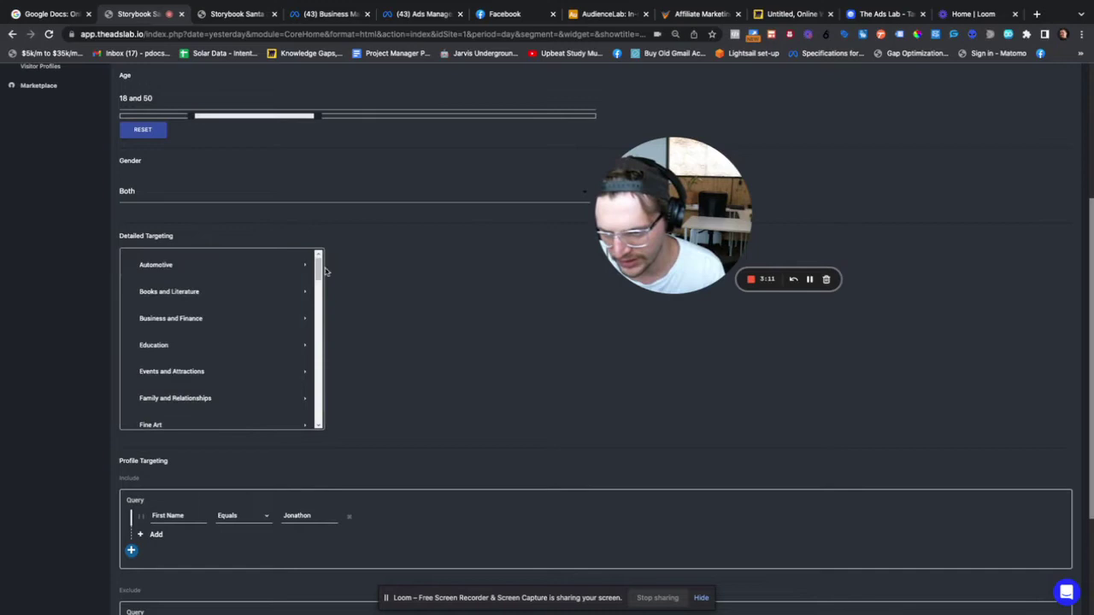
pyautogui.moveTo(319, 266); pyautogui.dragTo(323, 302)
pyautogui.scroll(-3, 323, 302)
pyautogui.scroll(10, 256, 266)
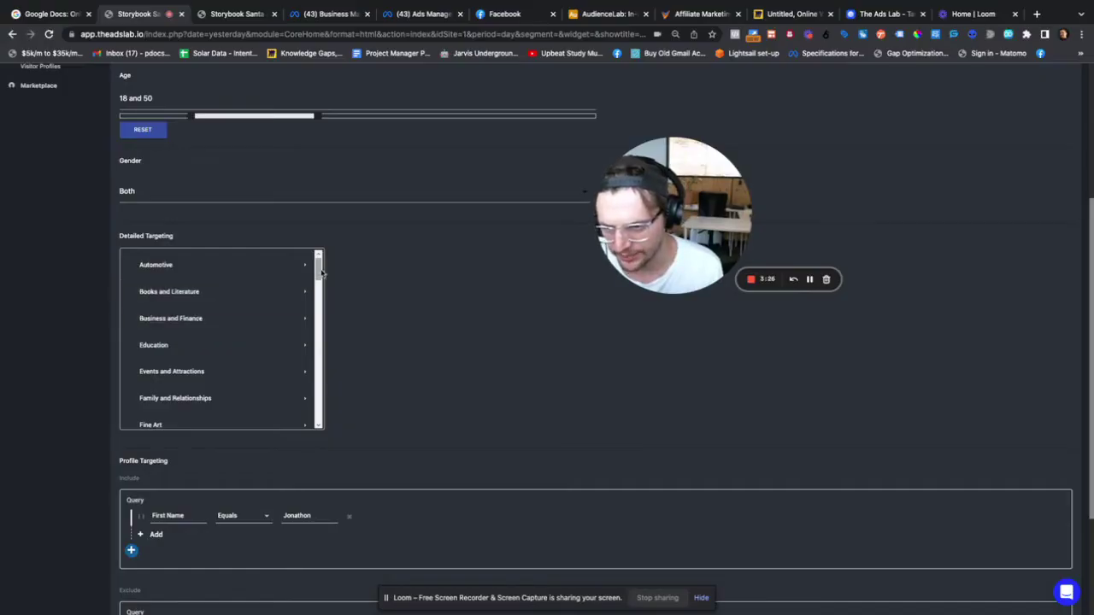
pyautogui.moveTo(318, 275); pyautogui.dragTo(306, 378)
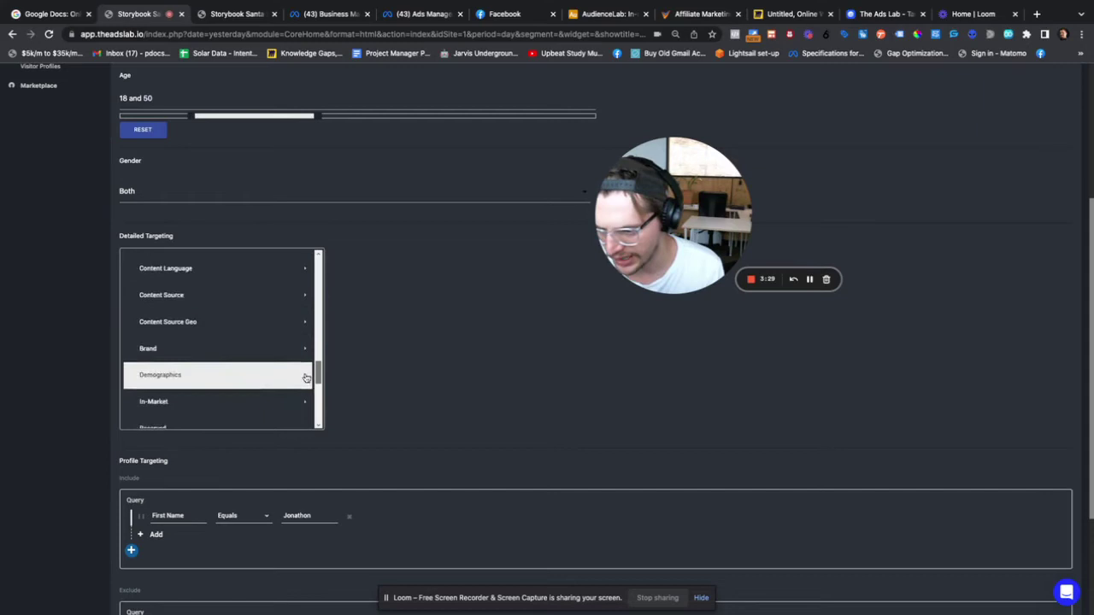
pyautogui.scroll(-1, 306, 378)
# Browse the Brand subcategories, then return to the top-level categories.
pyautogui.click(308, 339)
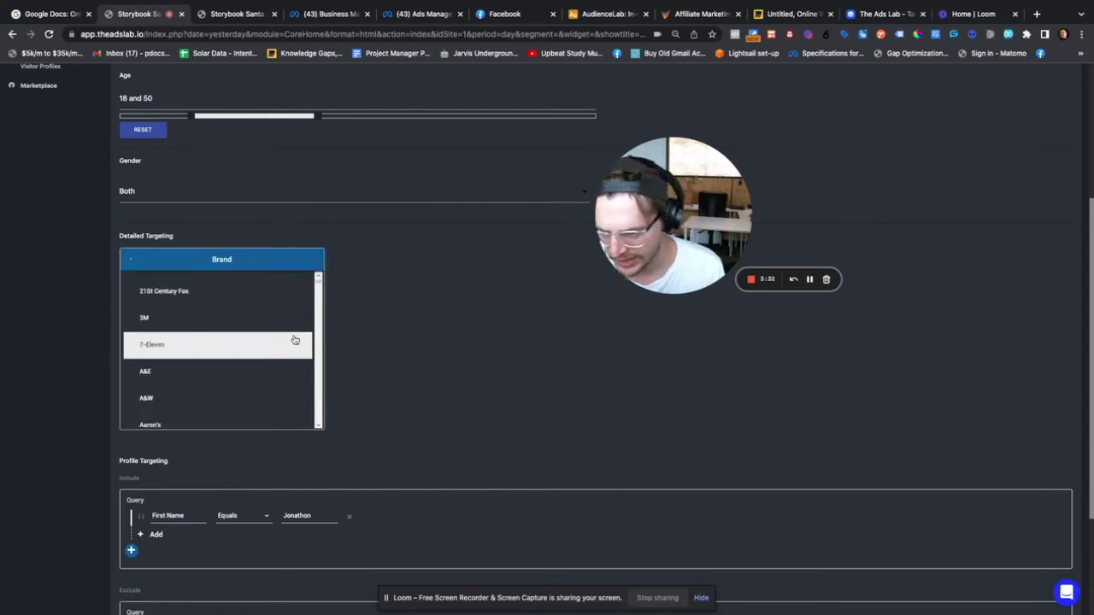
pyautogui.scroll(-5, 262, 339)
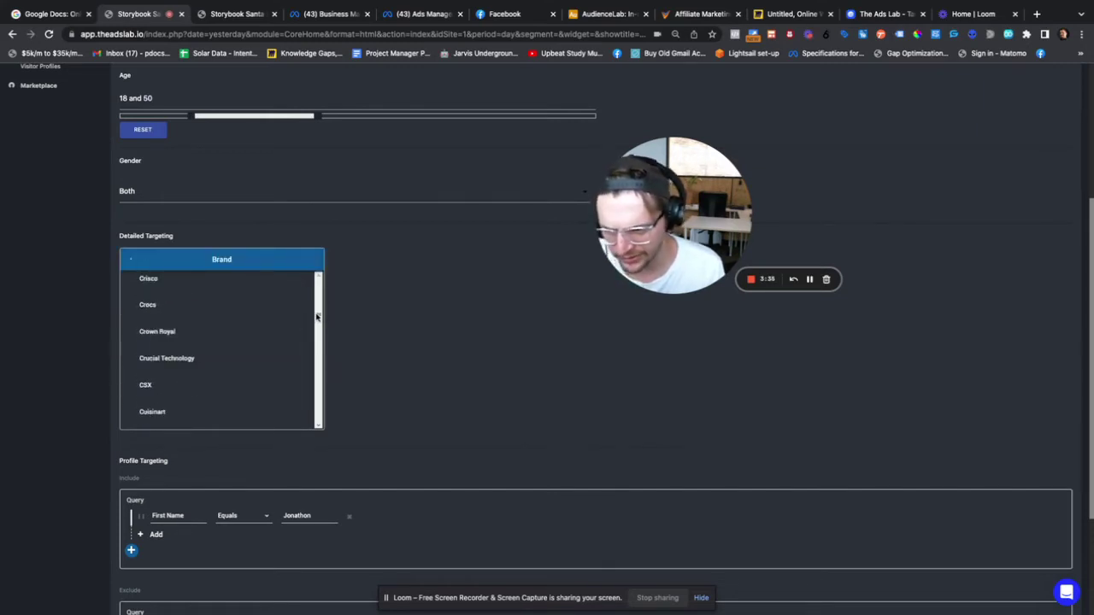
pyautogui.scroll(3, 237, 341)
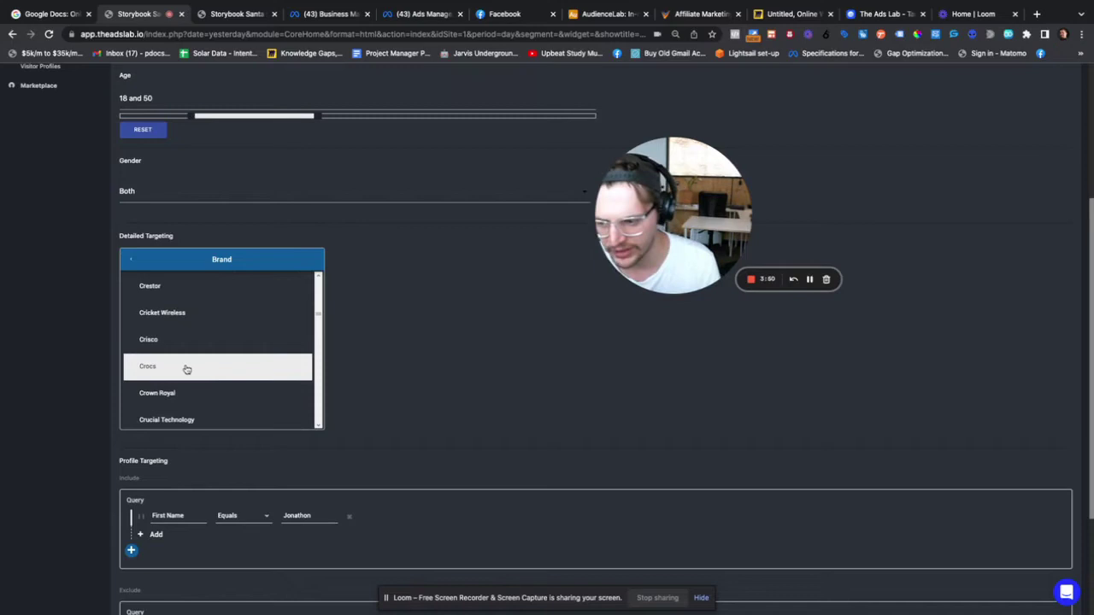
pyautogui.moveTo(317, 316); pyautogui.dragTo(320, 301)
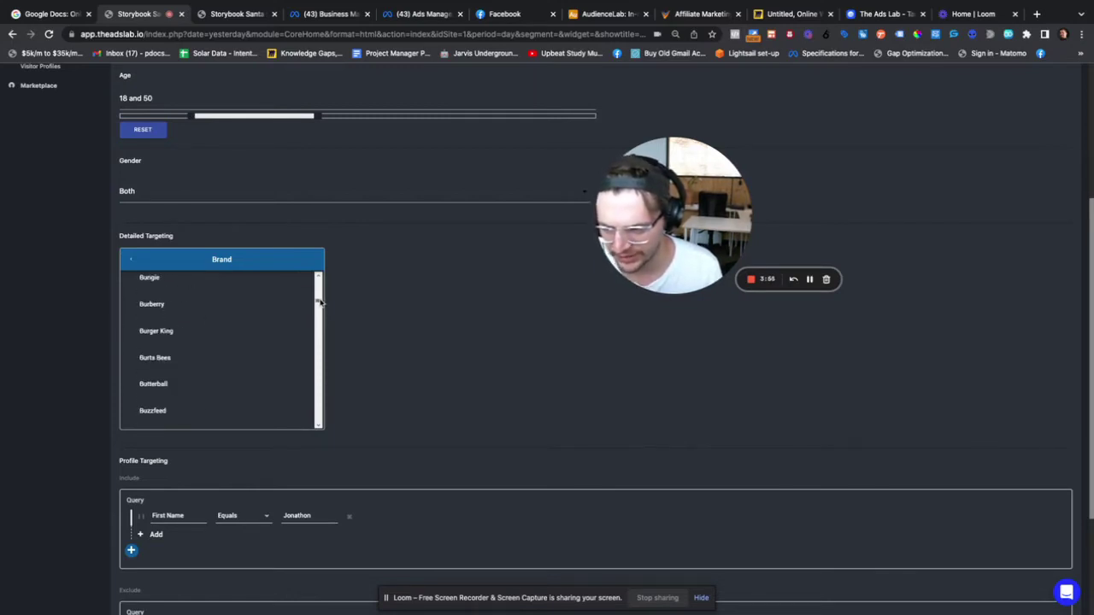
pyautogui.moveTo(320, 302); pyautogui.dragTo(320, 300)
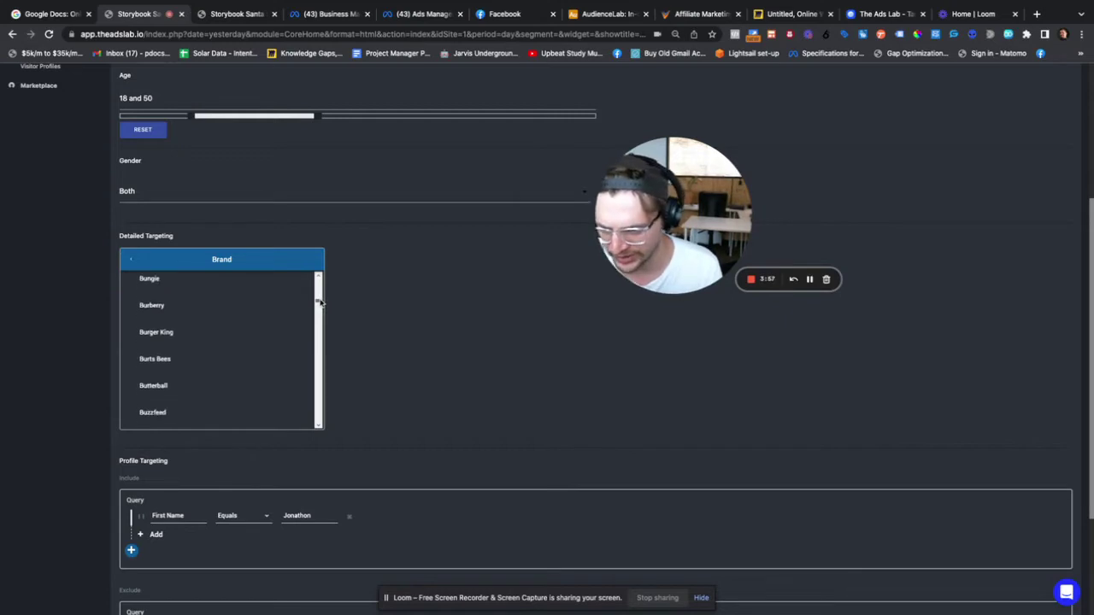
pyautogui.scroll(-1, 218, 374)
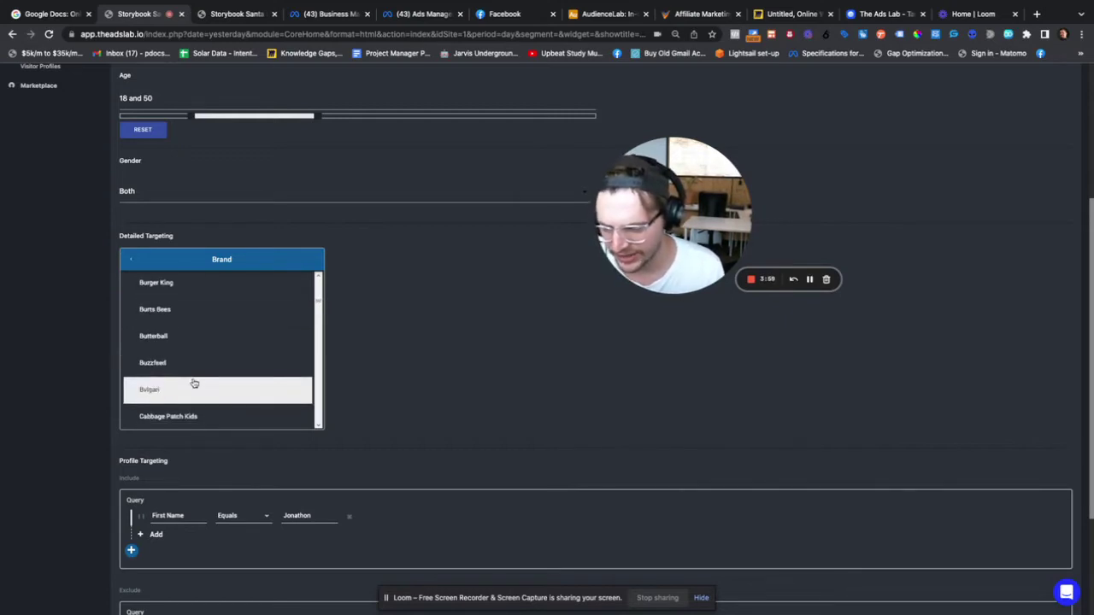
pyautogui.scroll(1, 193, 371)
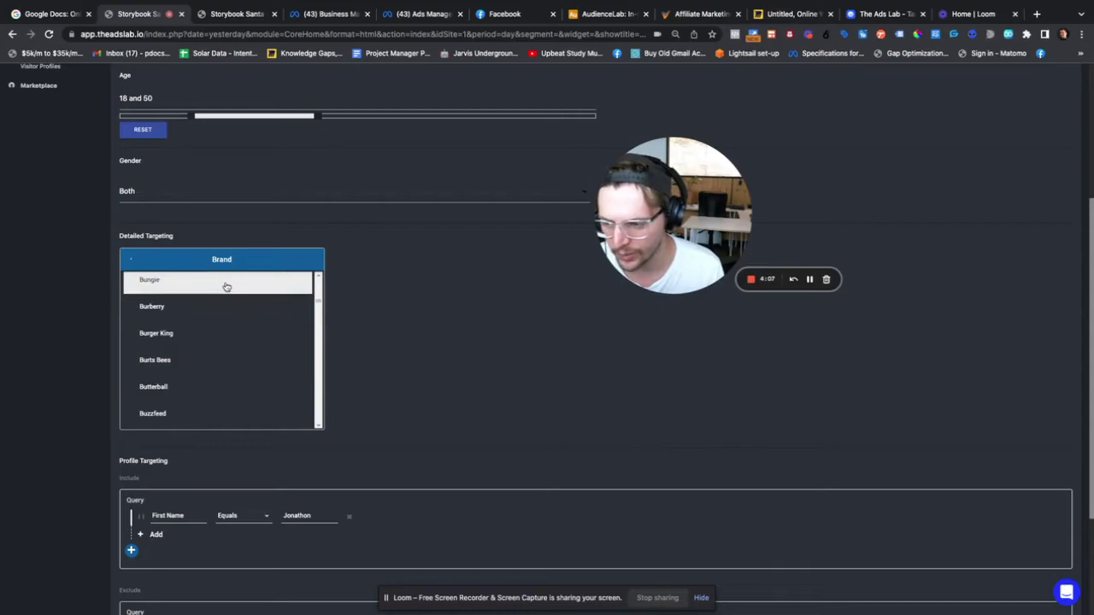
pyautogui.scroll(3, 198, 385)
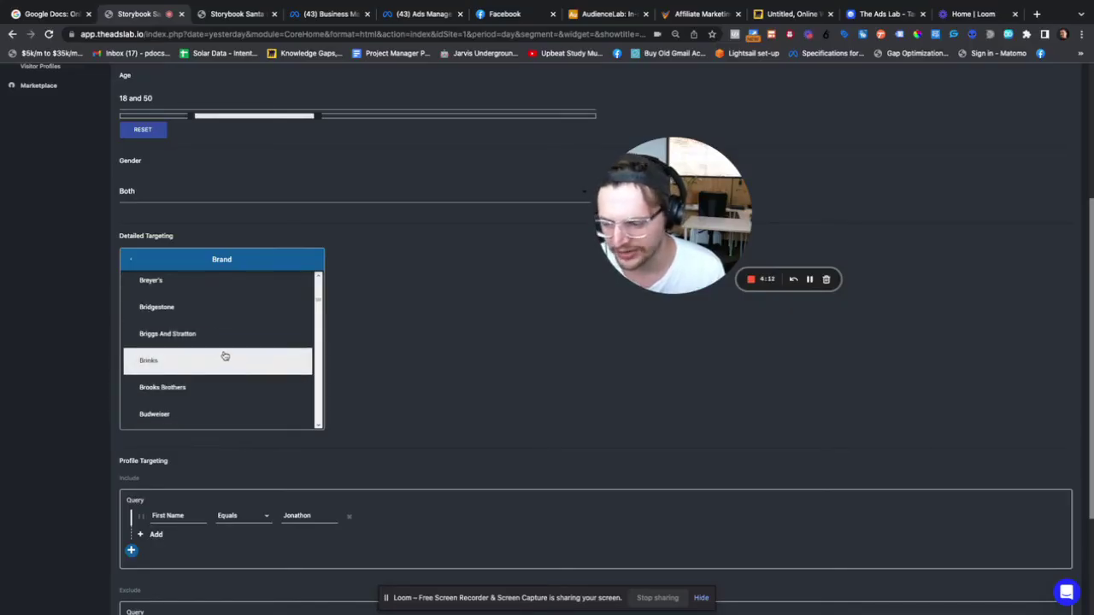
pyautogui.click(130, 260)
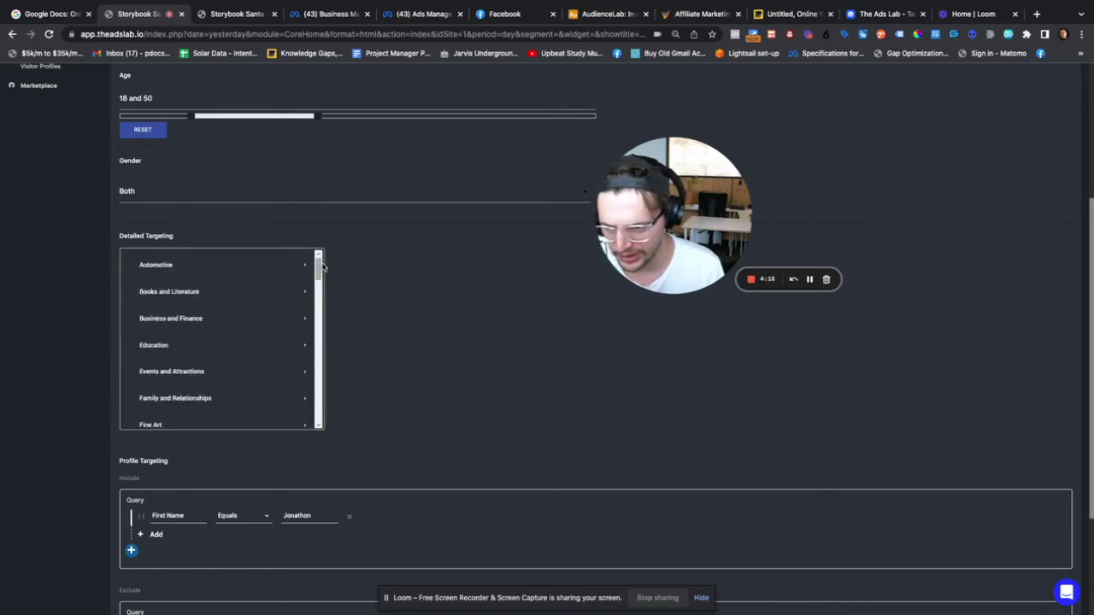
# Delete the existing personal injury category_name filter in Airtable and browse the category rows.
pyautogui.click(598, 13)
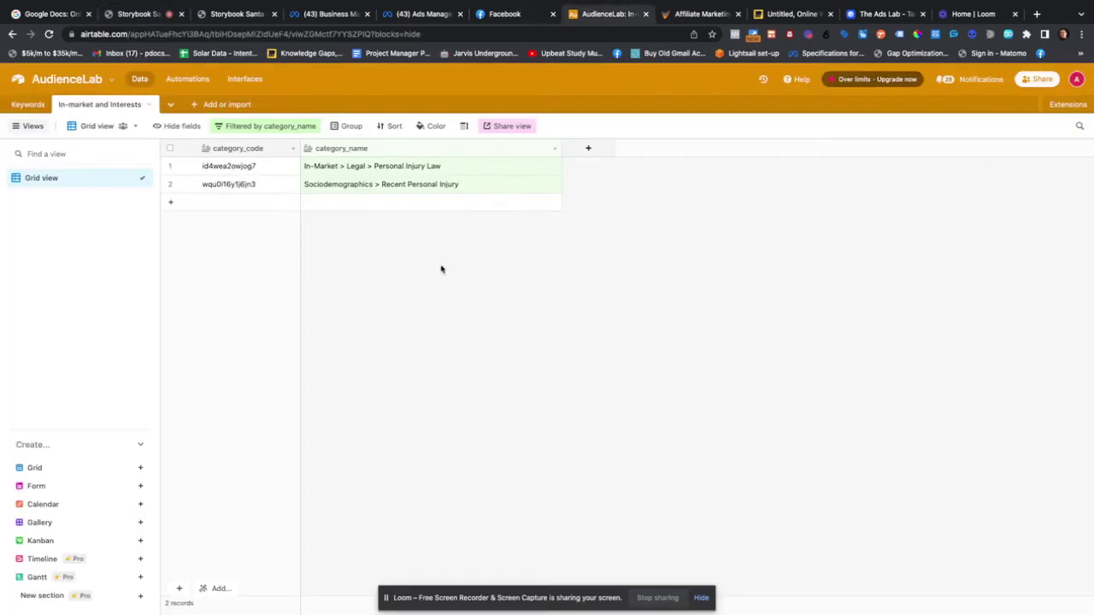
pyautogui.click(286, 129)
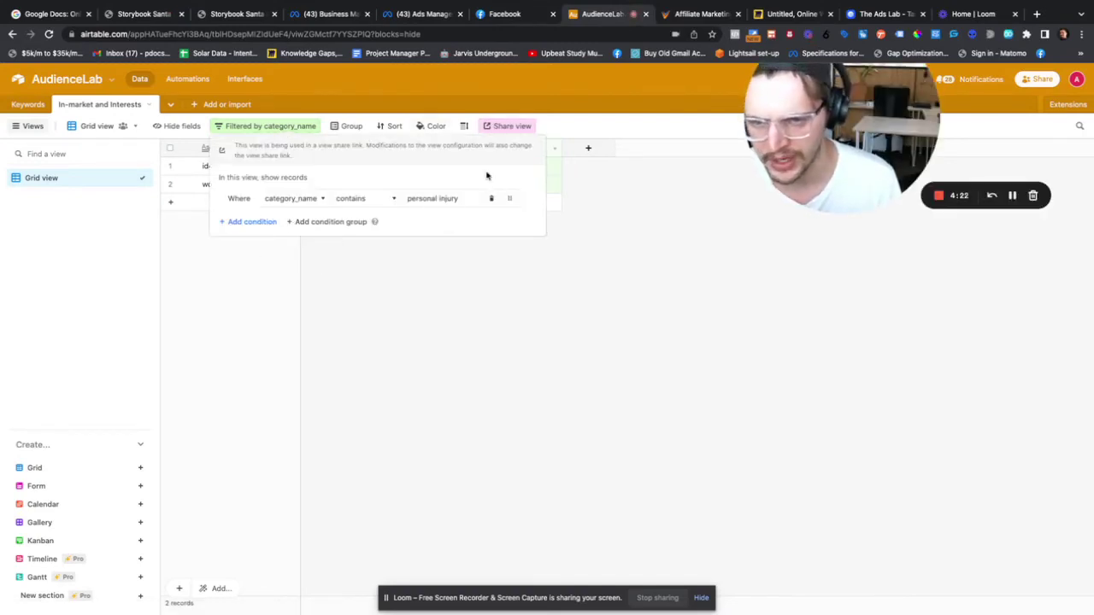
pyautogui.click(490, 198)
pyautogui.scroll(-5, 410, 308)
pyautogui.scroll(-20, 408, 308)
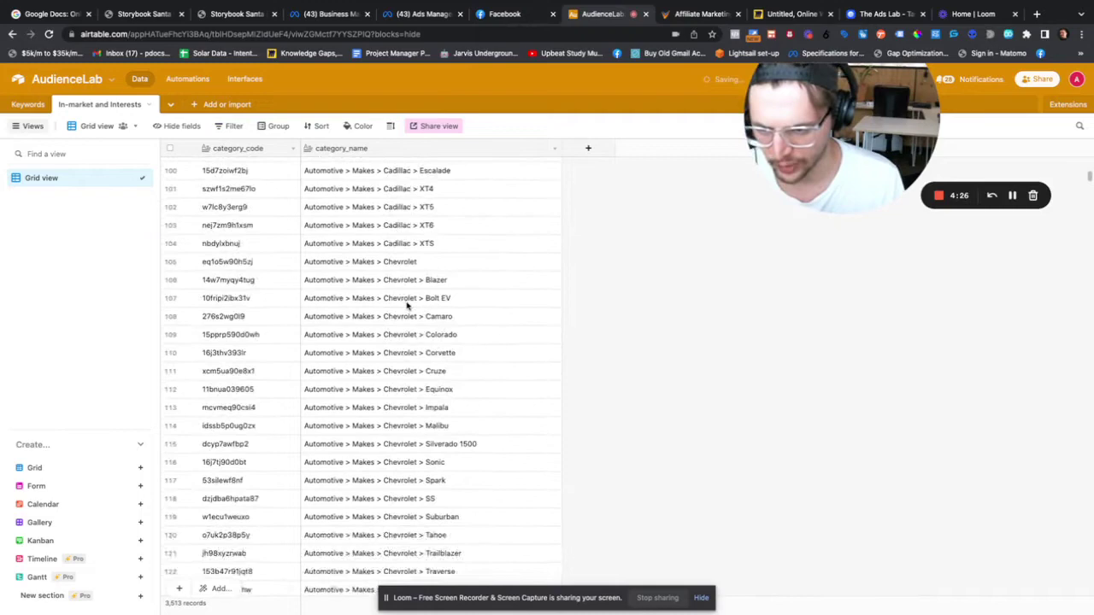
pyautogui.scroll(-20, 389, 321)
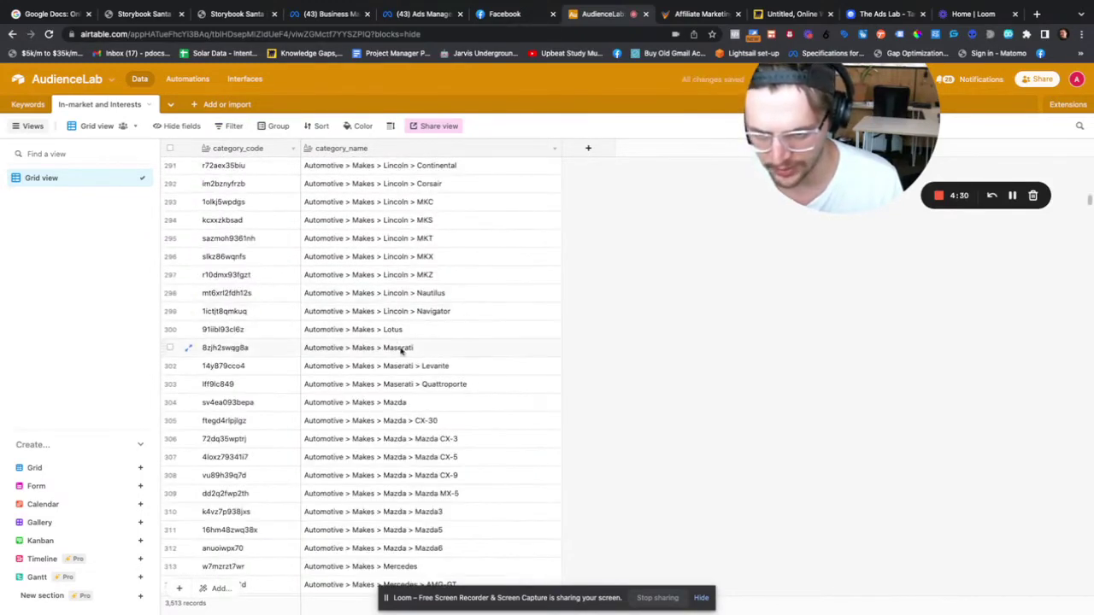
pyautogui.click(403, 351)
pyautogui.hscroll(-5, 384, 347)
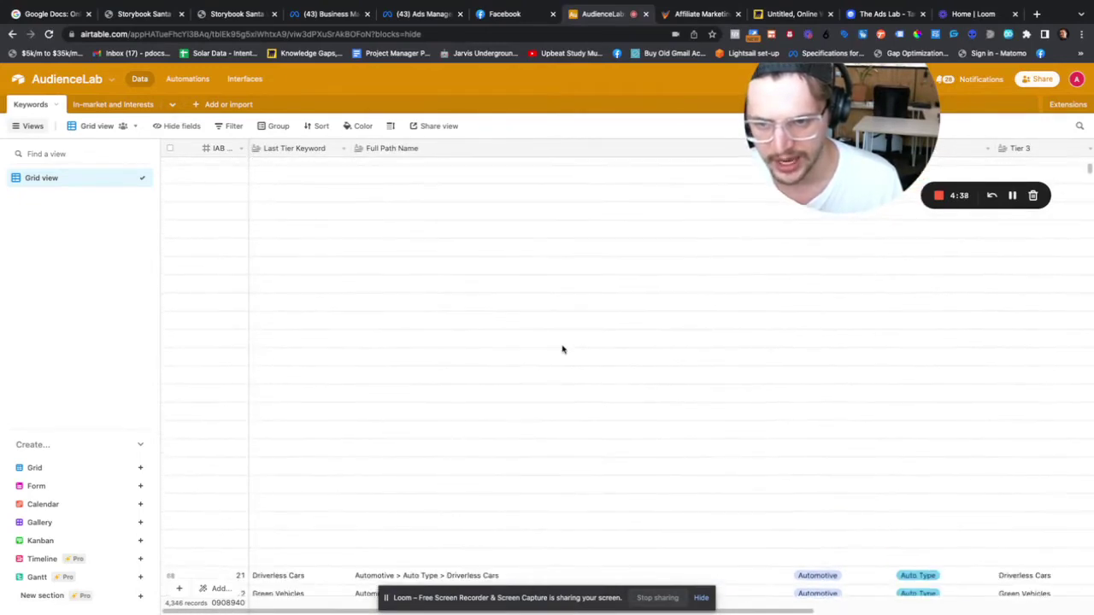
pyautogui.hscroll(5, 561, 349)
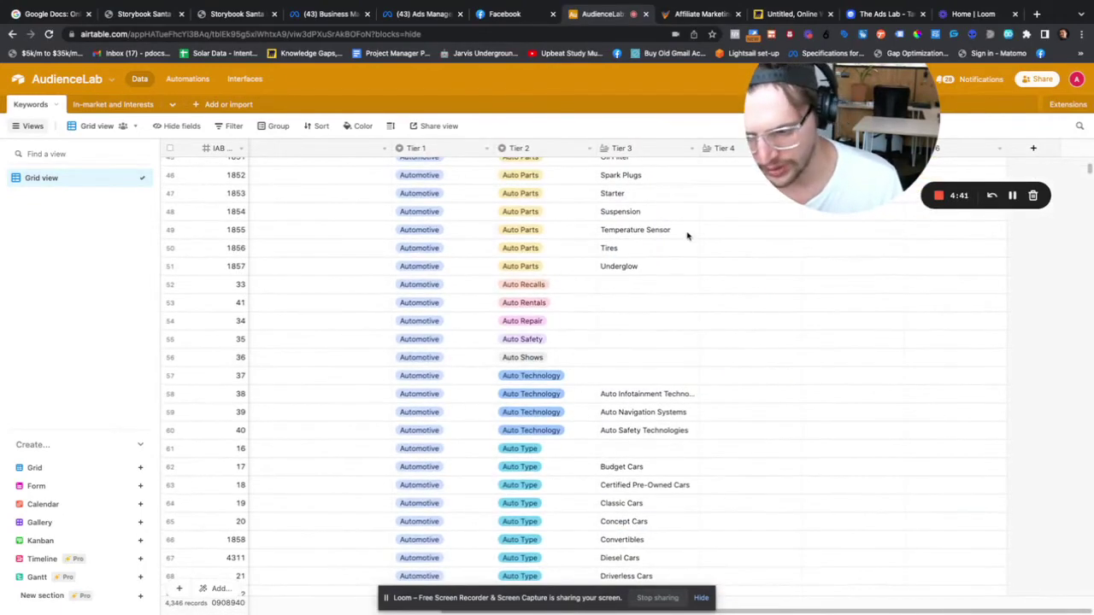
# Filter the In-market and Interests table to category_name contains 'personal in'.
pyautogui.click(122, 105)
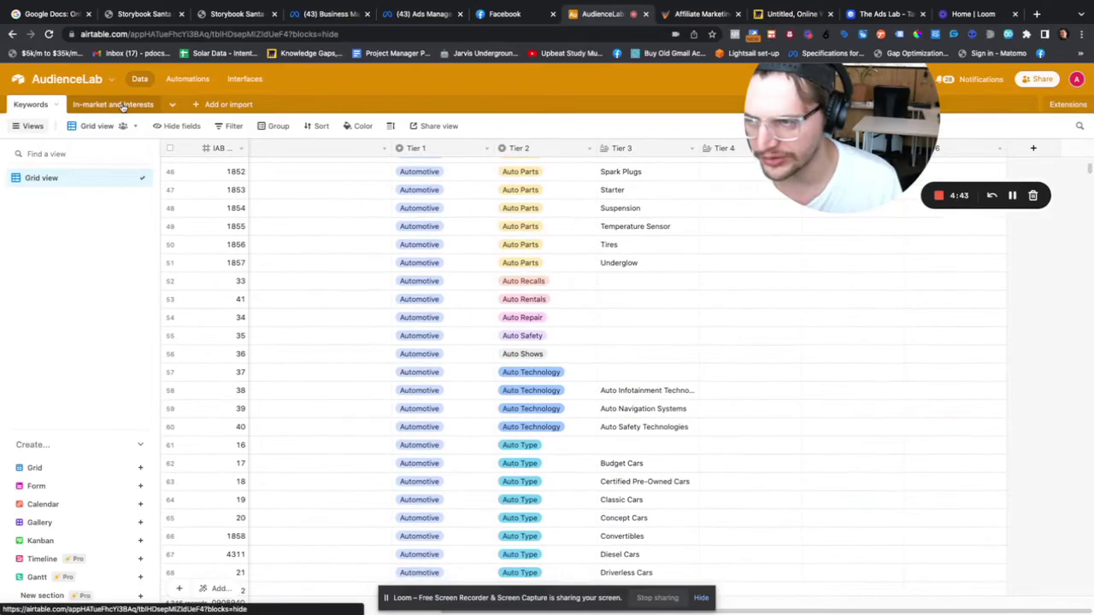
pyautogui.click(236, 129)
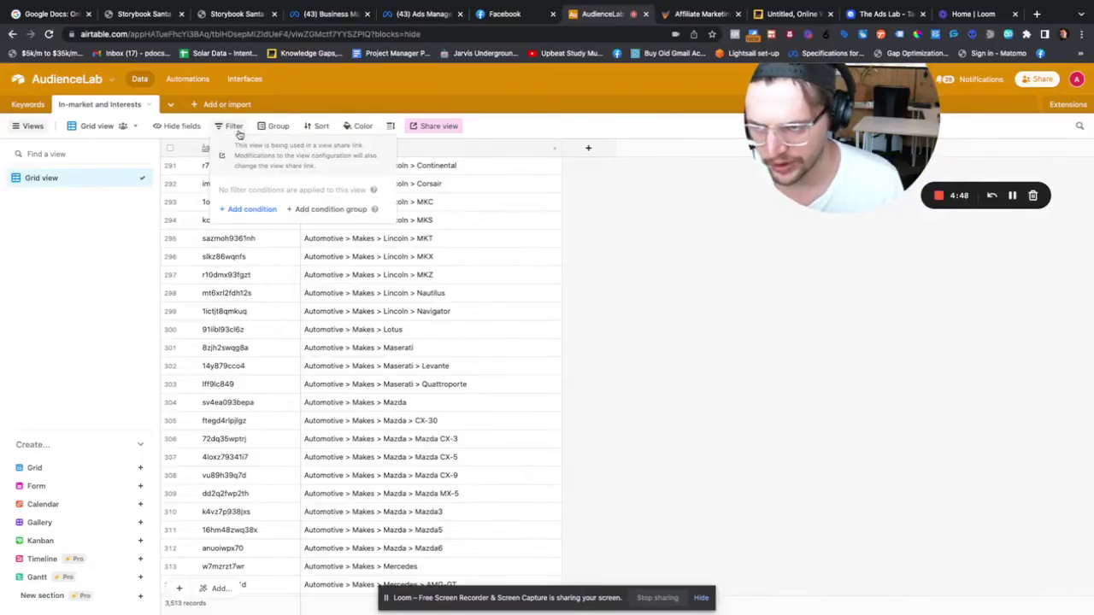
pyautogui.click(251, 210)
pyautogui.click(427, 197)
pyautogui.write('personal injury')
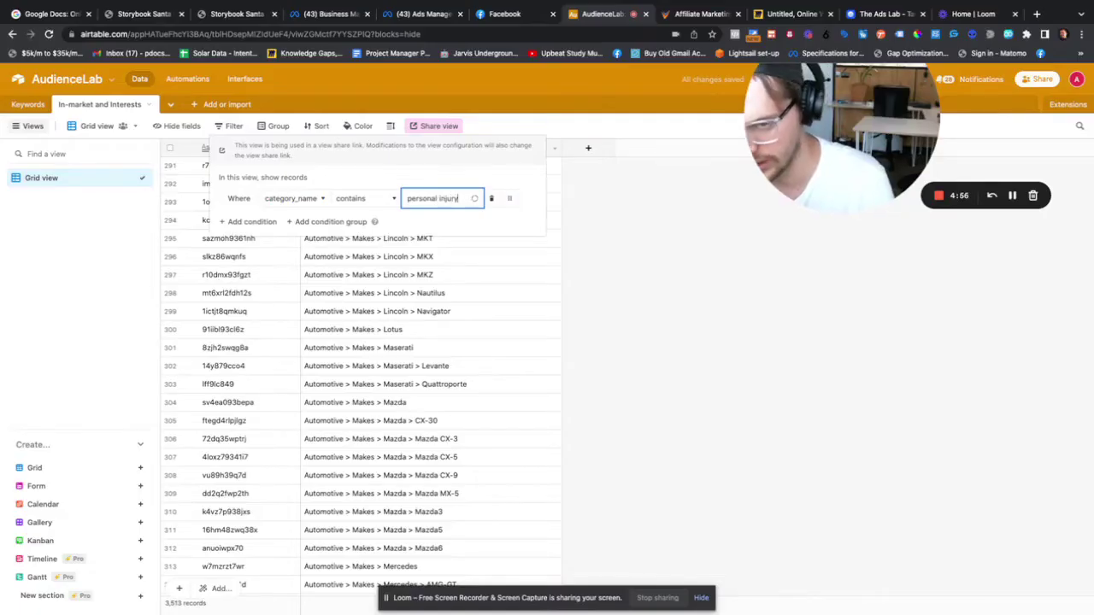
pyautogui.click(286, 237)
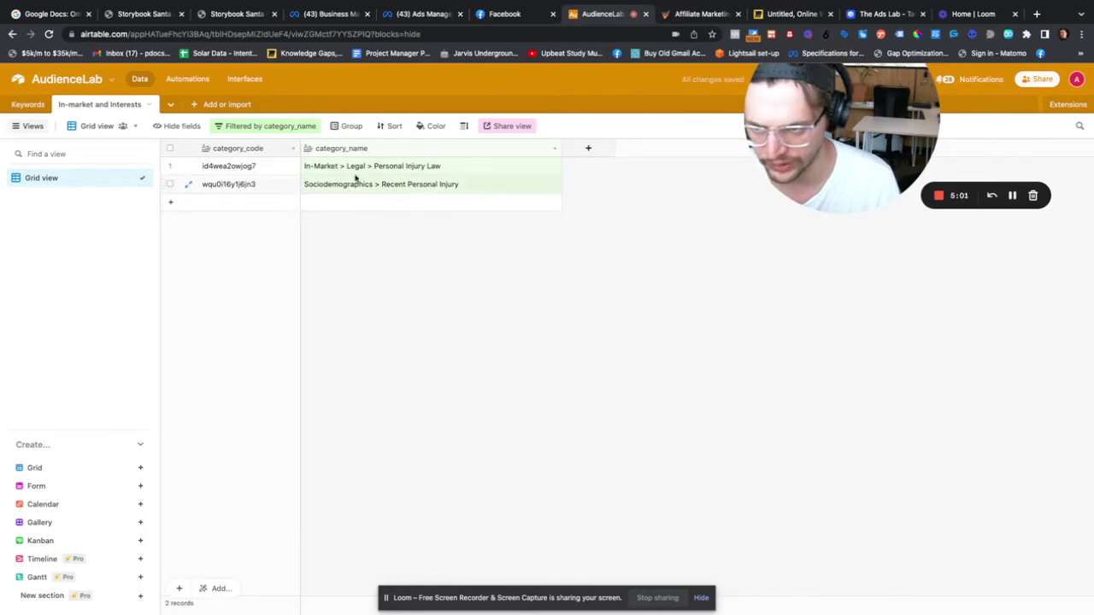
# Drill into Detailed Targeting's In-Market > Legal category and select Personal Injury Law.
pyautogui.click(143, 13)
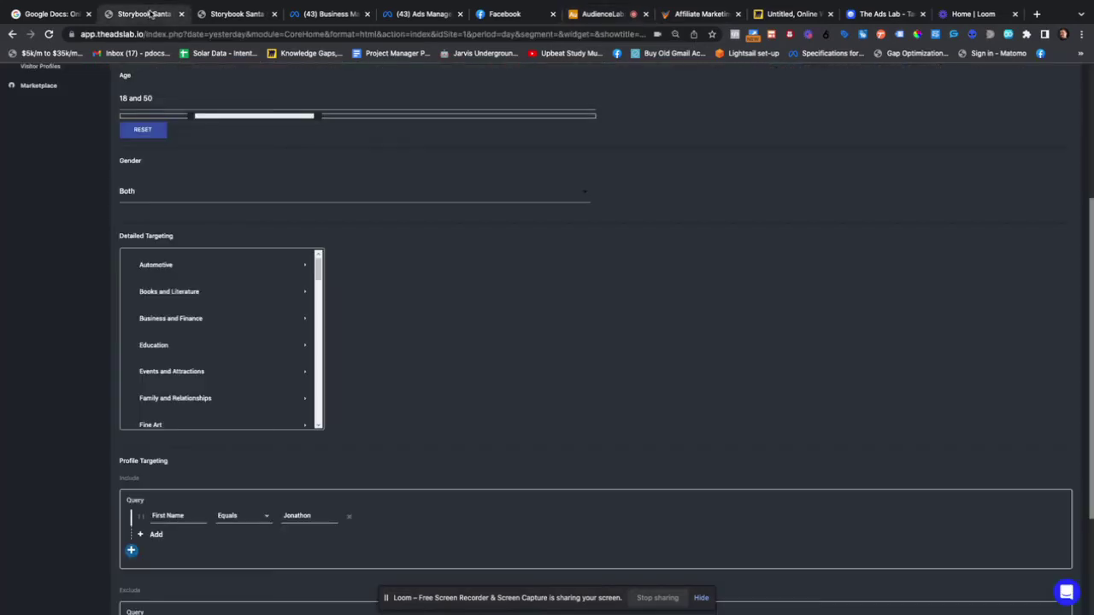
pyautogui.moveTo(317, 272); pyautogui.dragTo(307, 357)
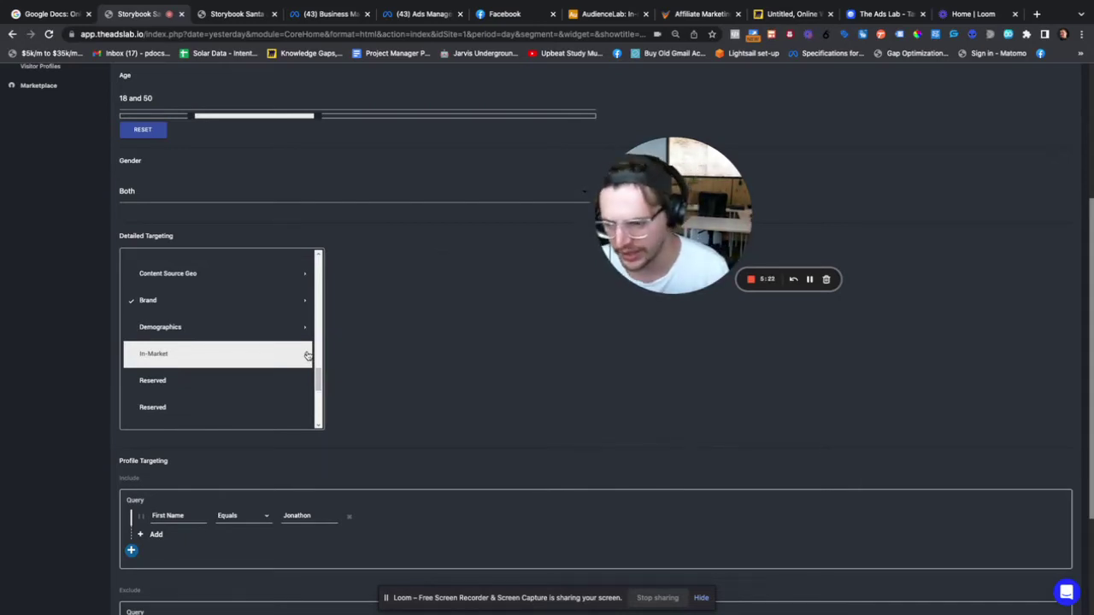
pyautogui.click(306, 358)
pyautogui.moveTo(320, 293); pyautogui.dragTo(318, 393)
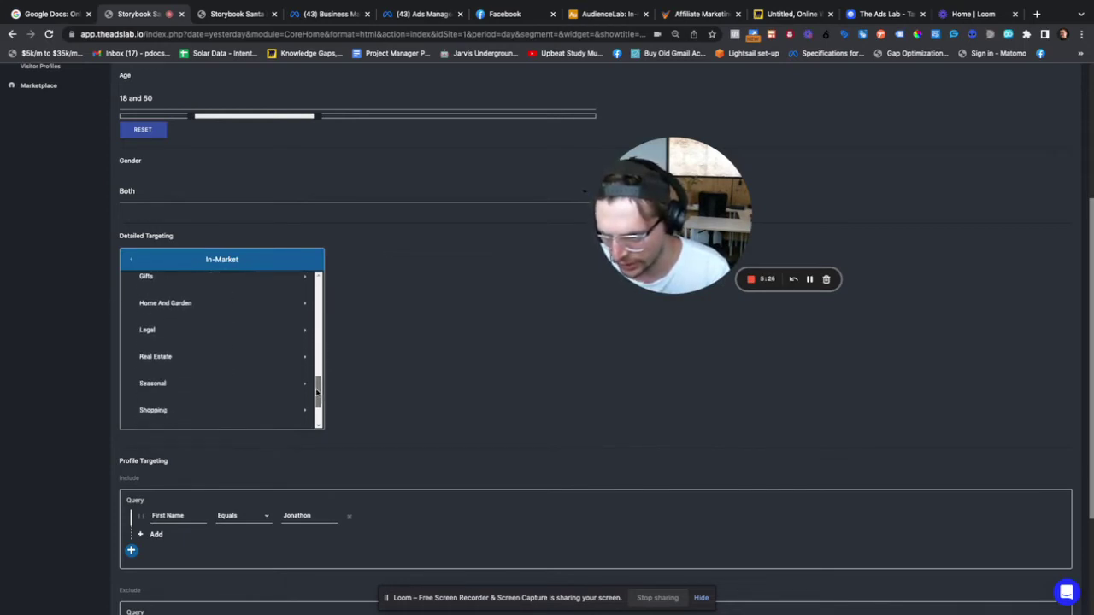
pyautogui.click(306, 335)
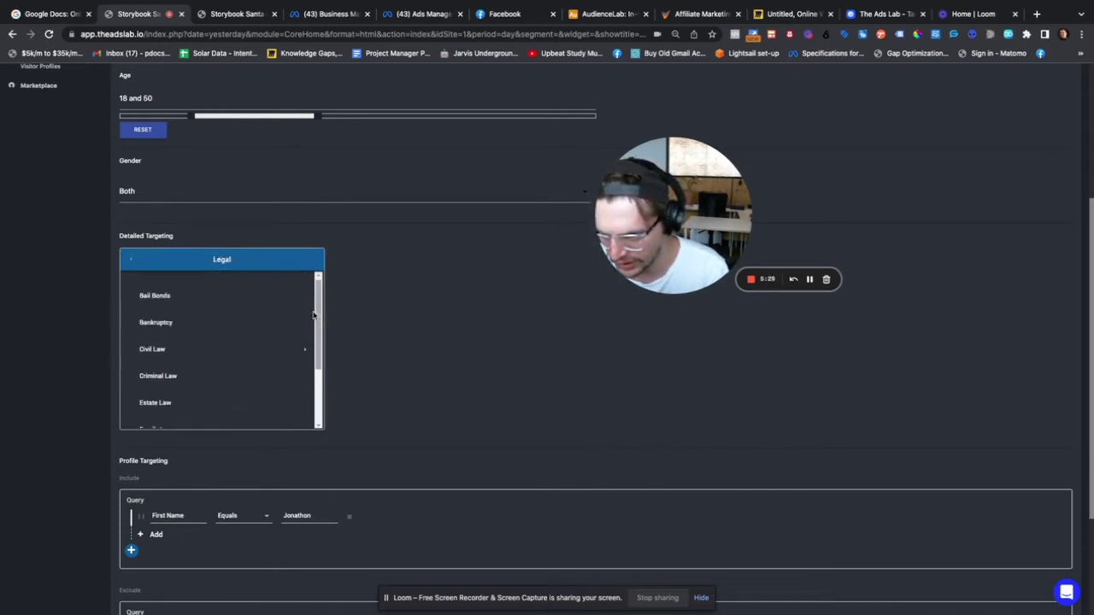
pyautogui.scroll(-3, 320, 313)
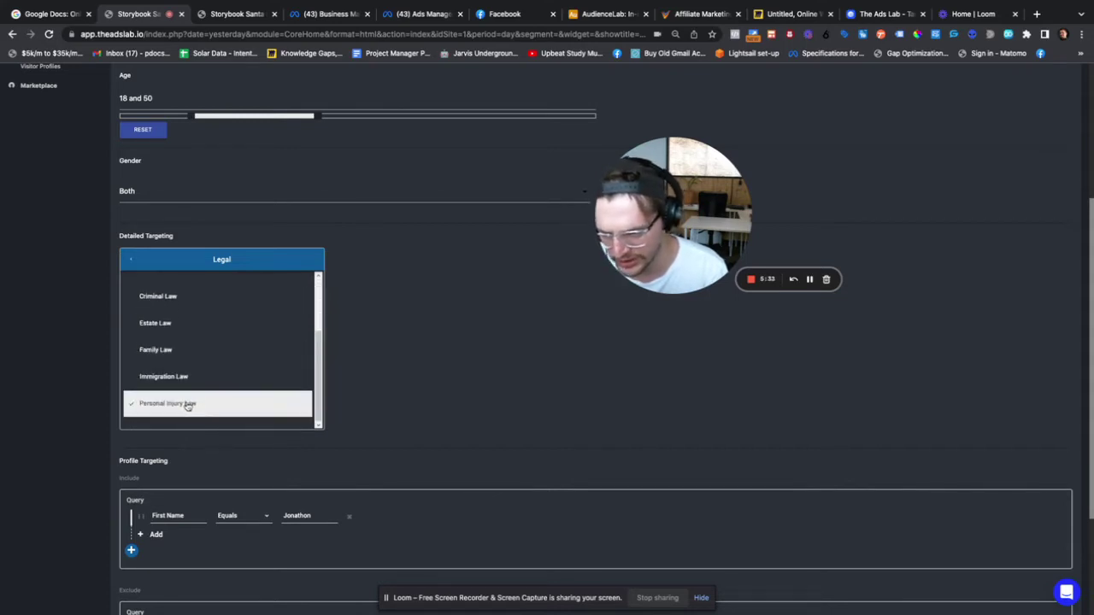
pyautogui.scroll(-2, 476, 378)
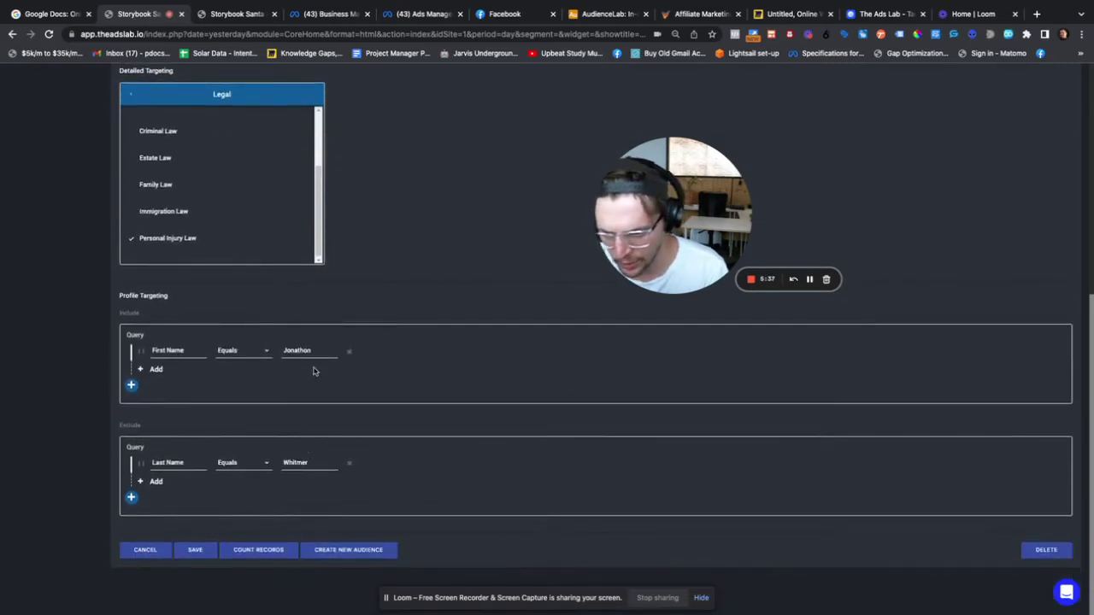
# Delete the first-name include and last-name exclude rules, then add a new include rule.
pyautogui.click(349, 352)
pyautogui.click(349, 466)
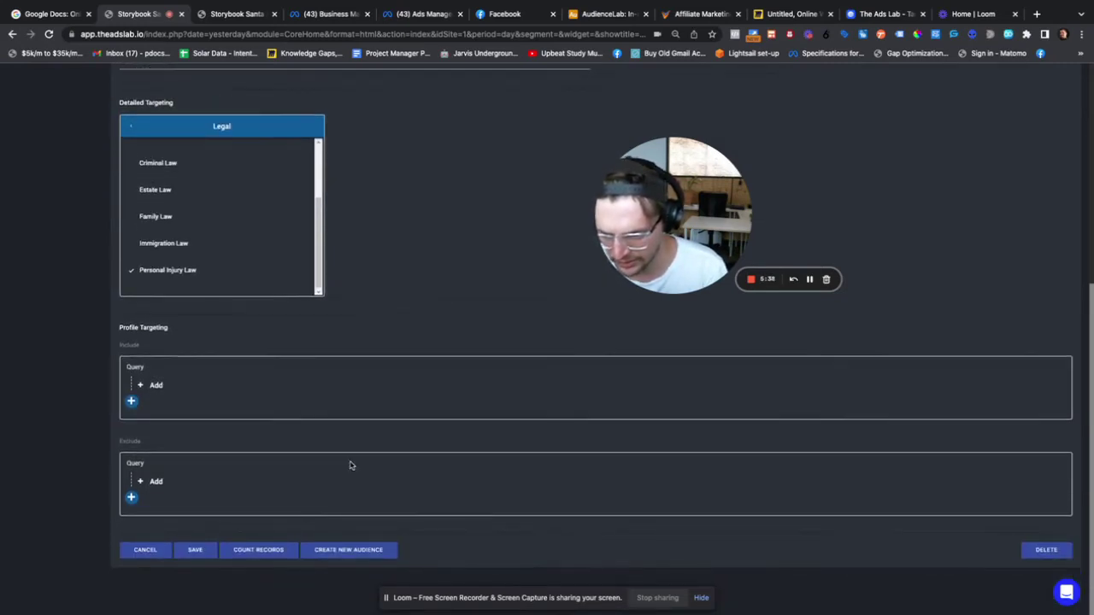
pyautogui.click(157, 385)
pyautogui.scroll(-5, 180, 452)
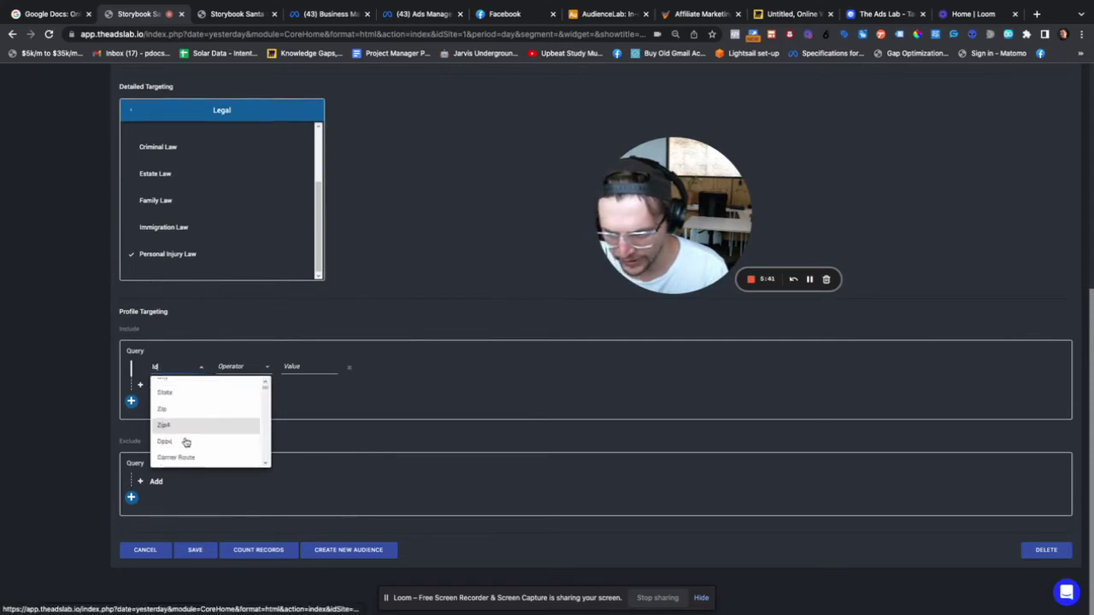
pyautogui.scroll(10, 185, 443)
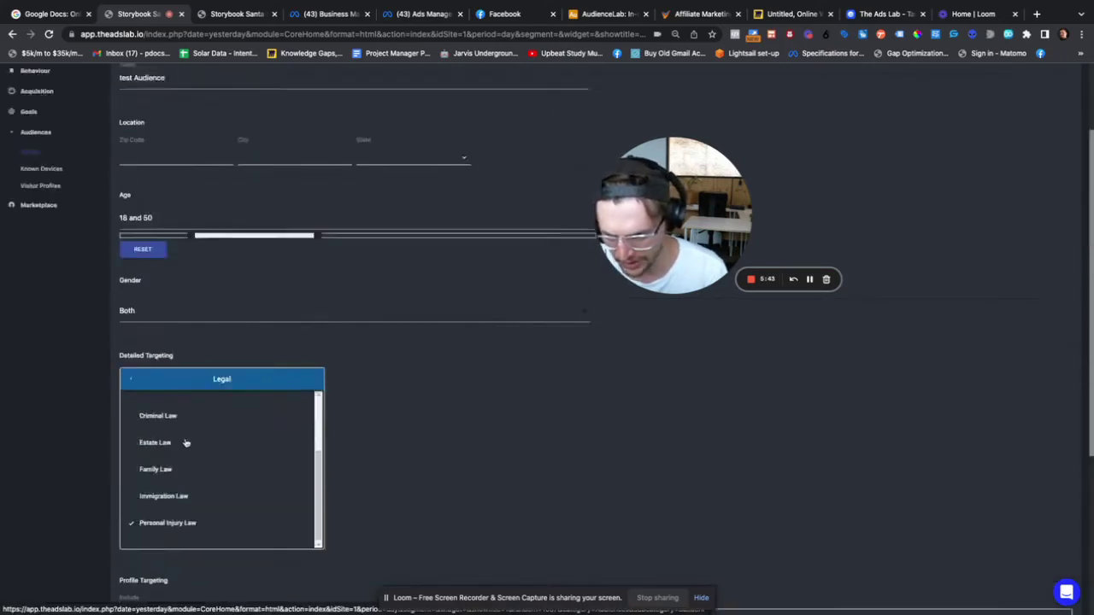
pyautogui.scroll(-5, 458, 417)
pyautogui.scroll(1, 458, 417)
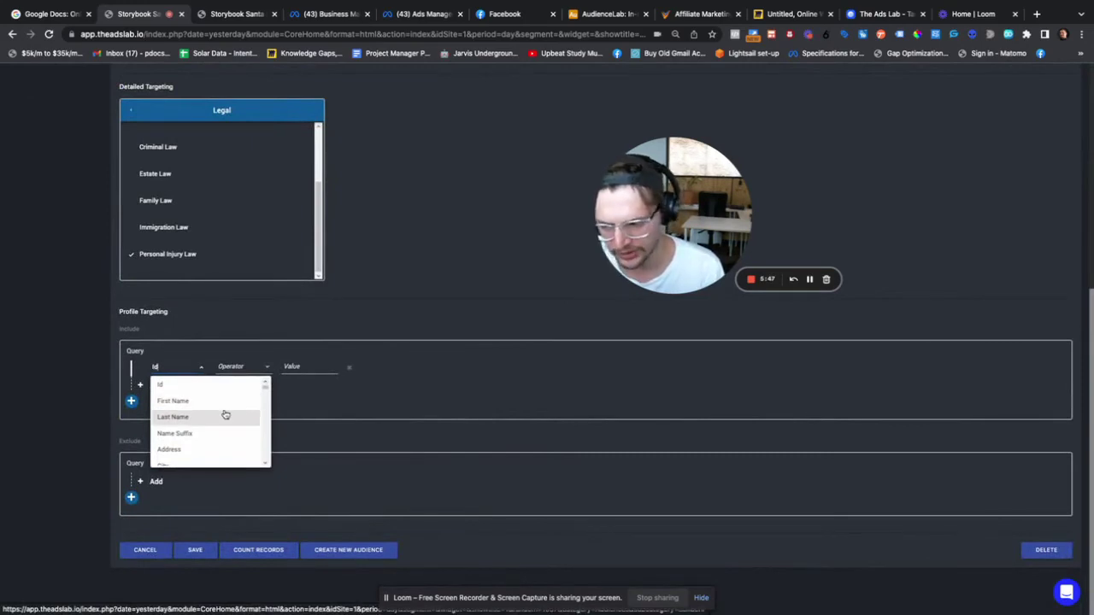
pyautogui.moveTo(265, 392); pyautogui.dragTo(261, 435)
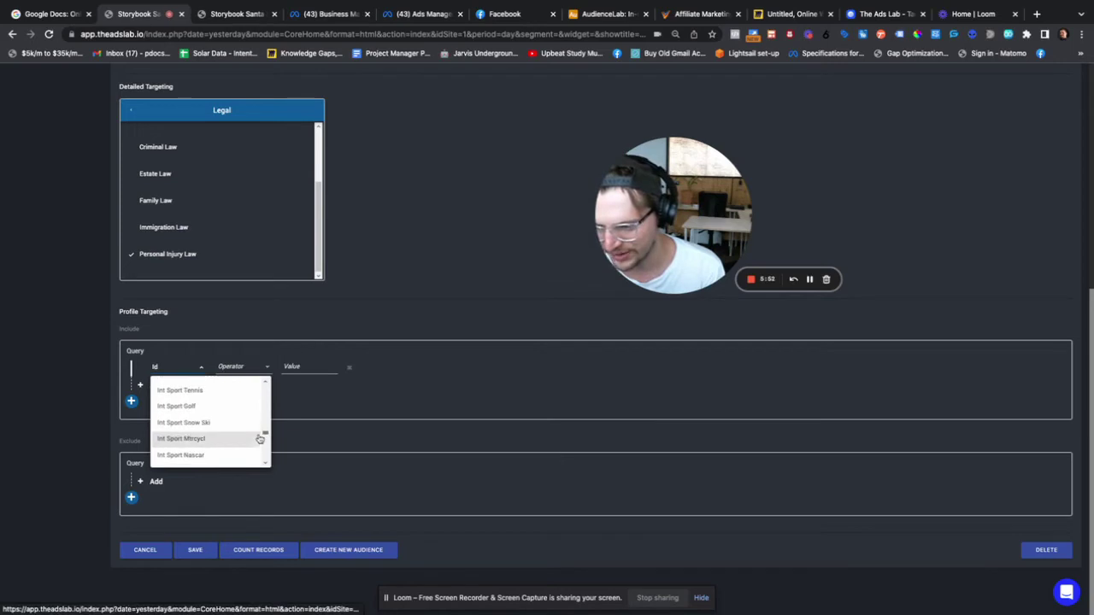
# Set the new include rule to Hh Income Equals, starting the value with '$'.
pyautogui.click(176, 364)
pyautogui.write('hh inc')
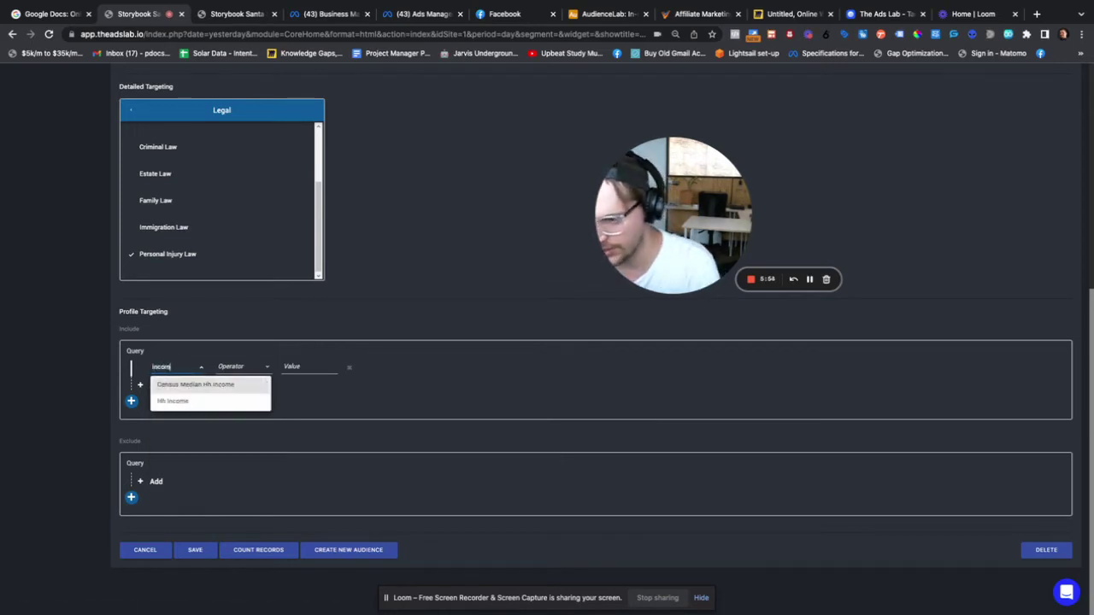
pyautogui.click(256, 383)
pyautogui.click(257, 374)
pyautogui.click(235, 384)
pyautogui.click(307, 366)
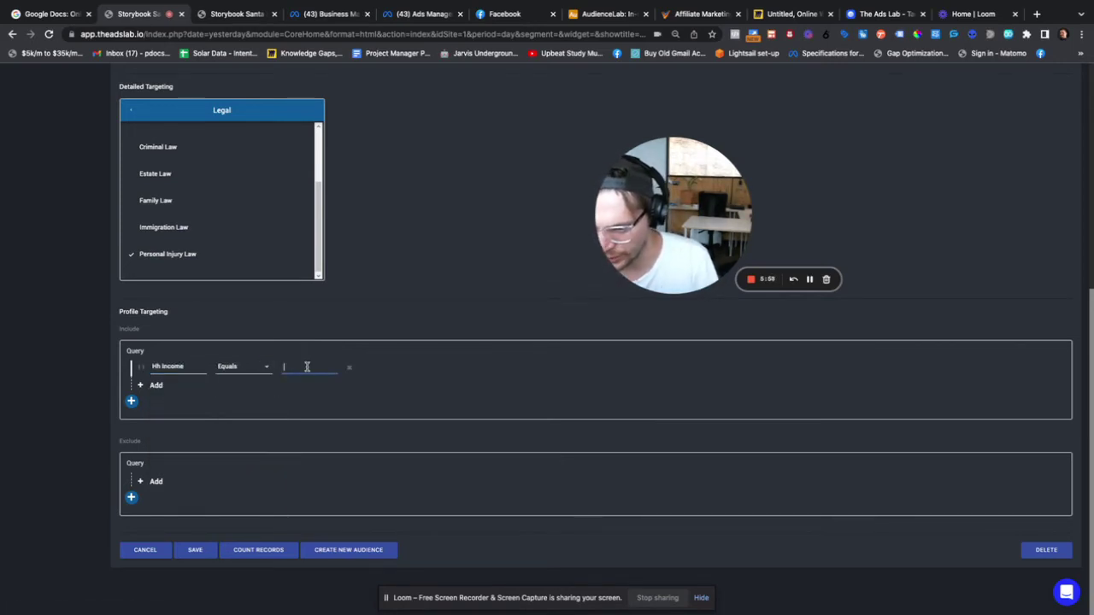
pyautogui.write('$')
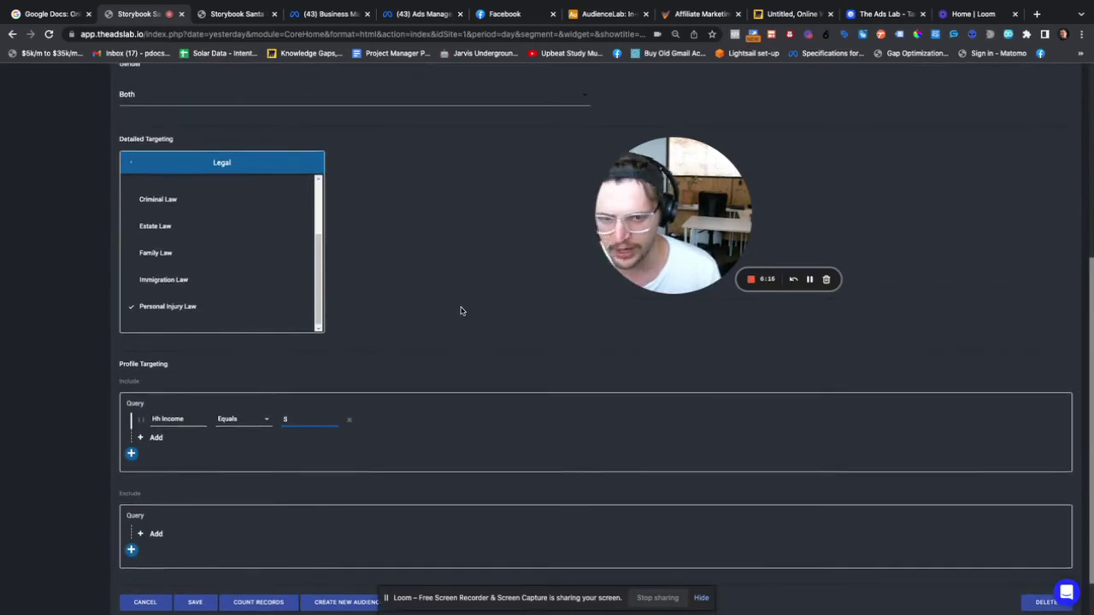
# Return to the saved audiences list and download the test Audience as audiences_9 (3).csv.
pyautogui.scroll(3, 525, 386)
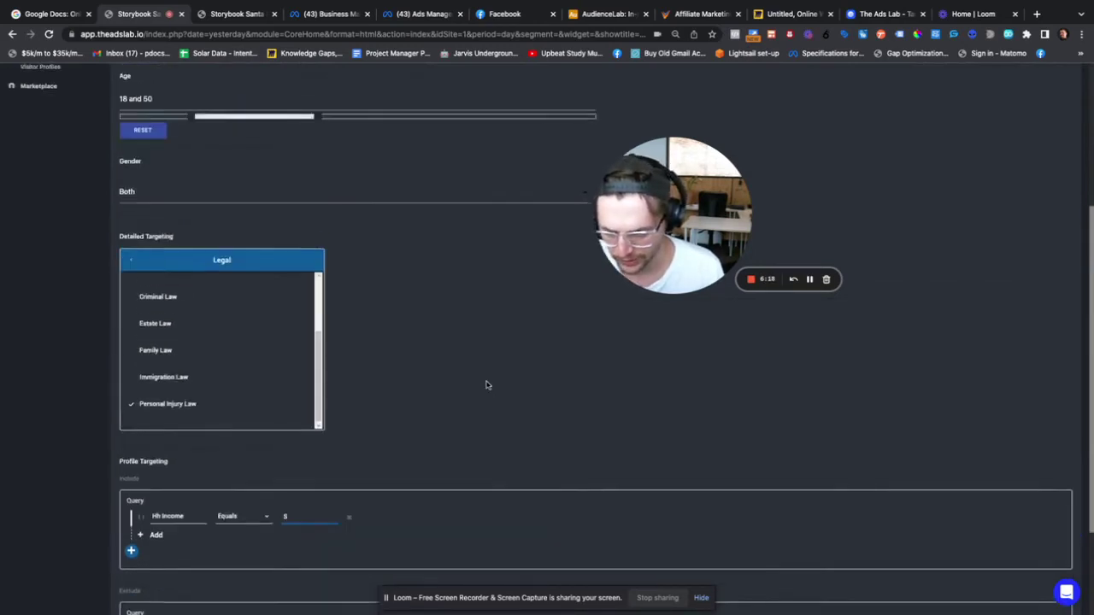
pyautogui.moveTo(654, 286); pyautogui.dragTo(867, 218)
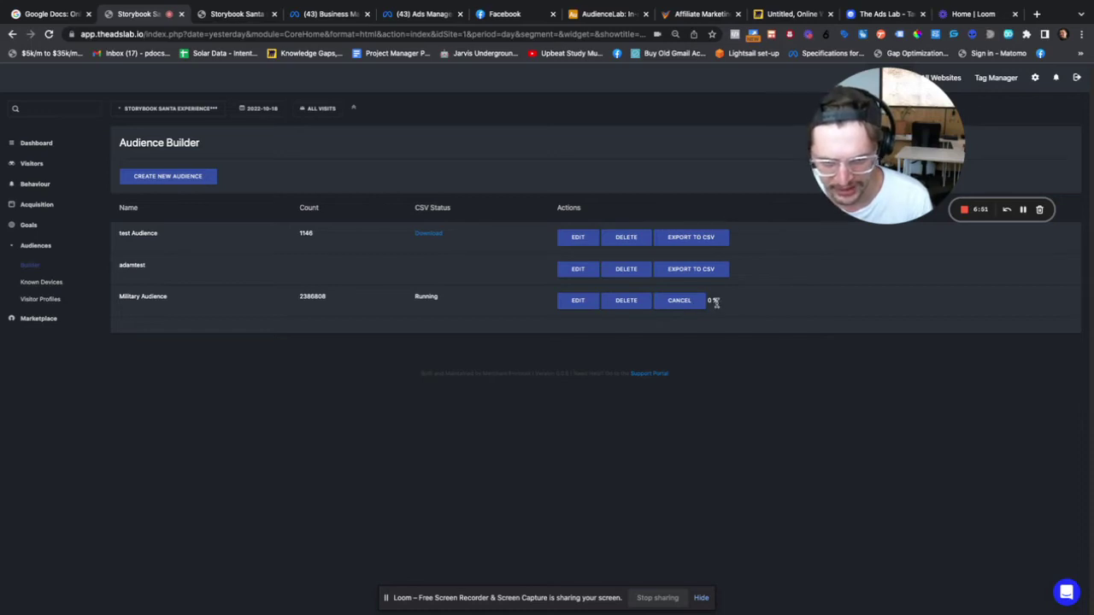
pyautogui.doubleClick(305, 297)
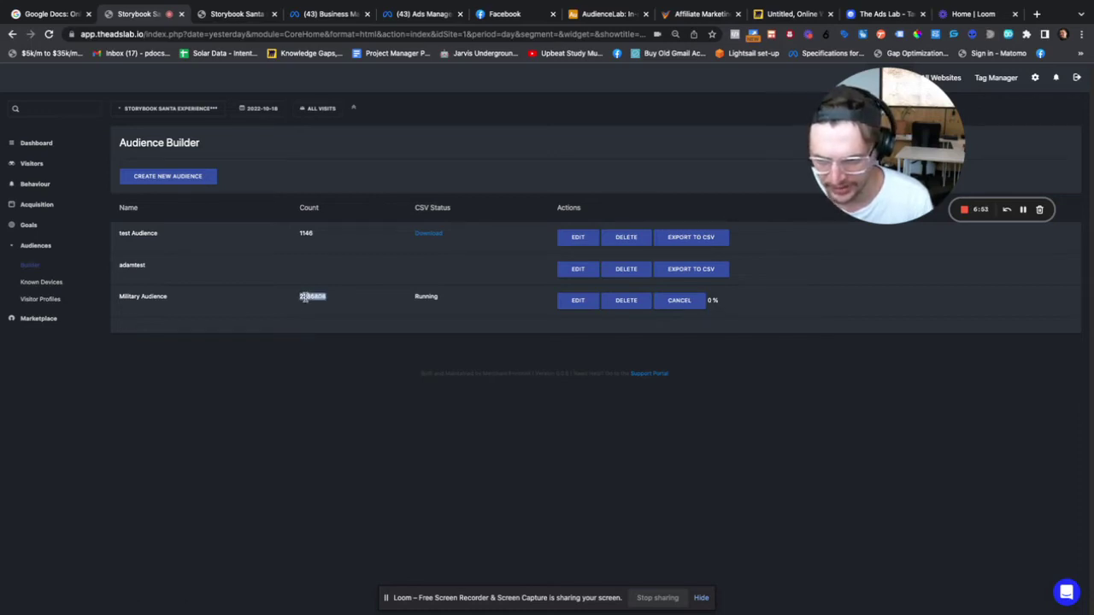
pyautogui.click(242, 402)
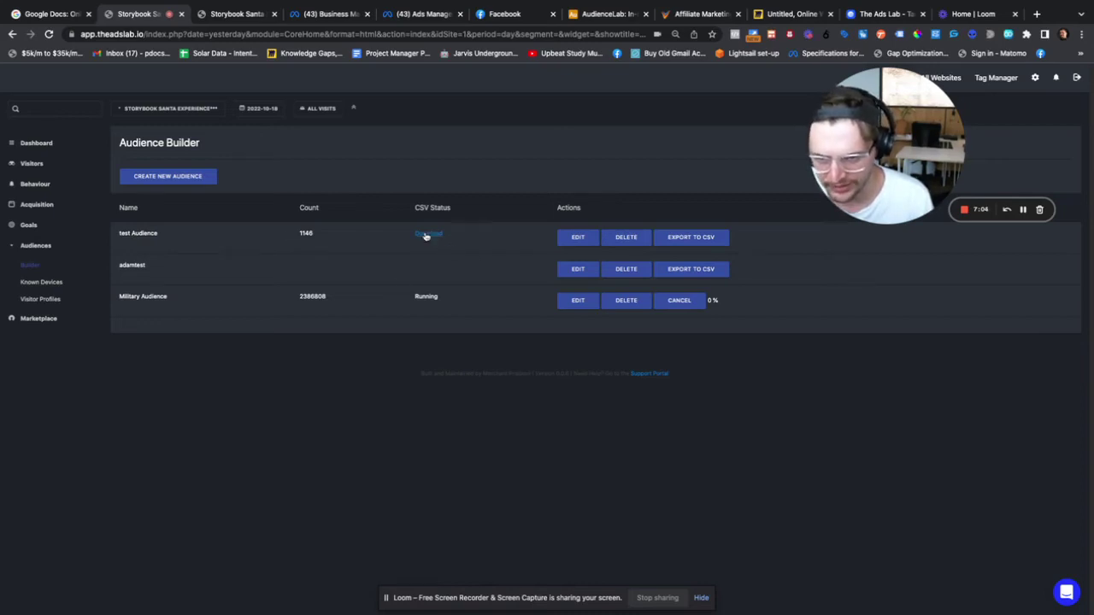
pyautogui.click(427, 237)
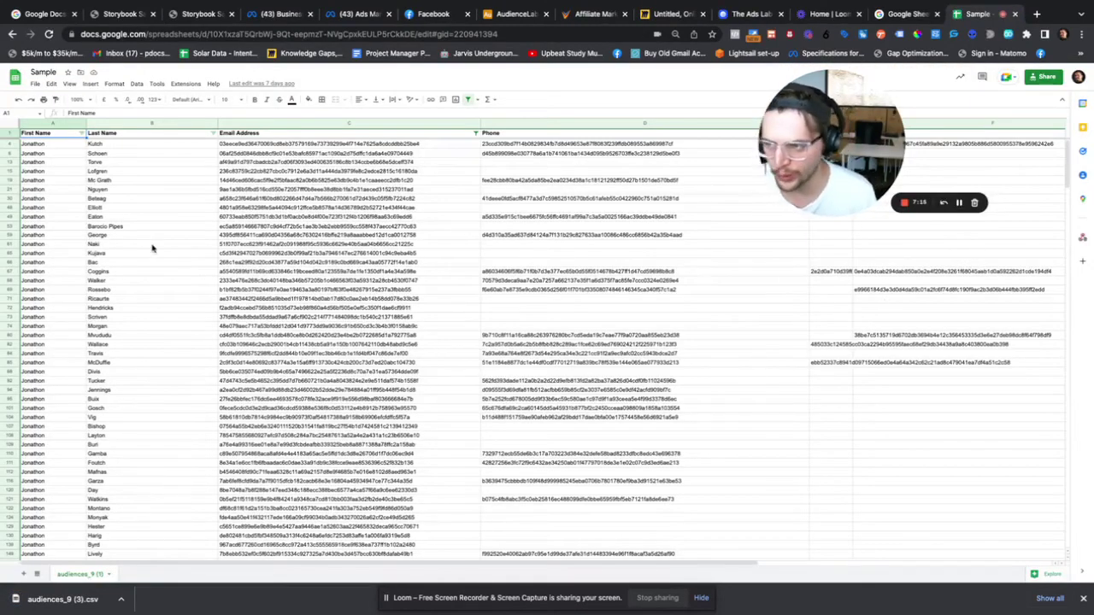
# Scan the Sample sheet's exported rows and columns, selecting the first five email hash cells.
pyautogui.scroll(-5, 150, 247)
pyautogui.scroll(5, 151, 248)
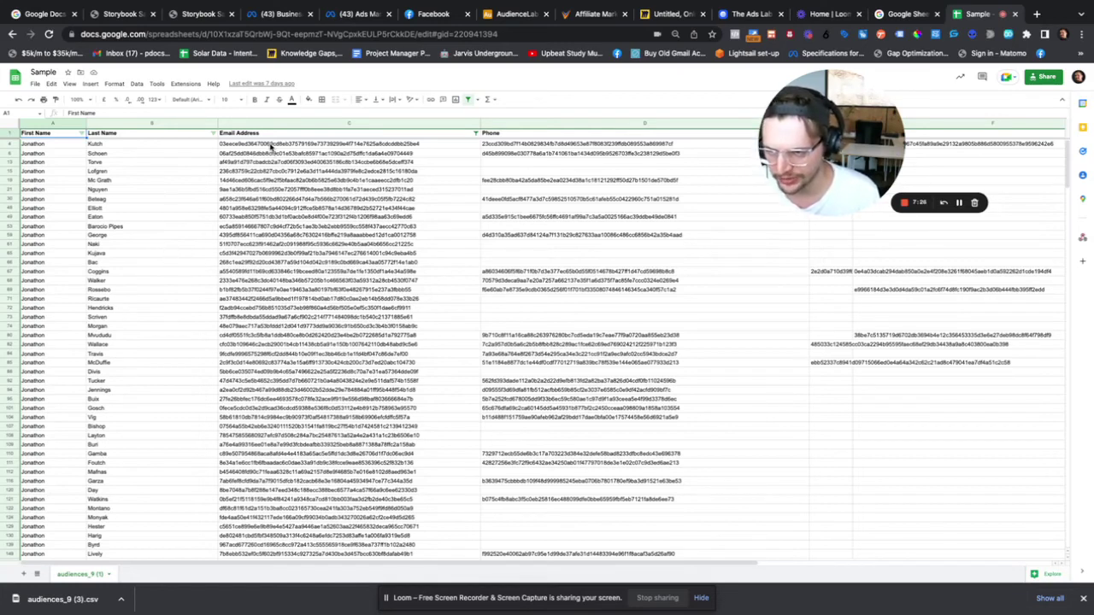
pyautogui.moveTo(270, 145); pyautogui.dragTo(282, 179)
pyautogui.hscroll(5, 553, 207)
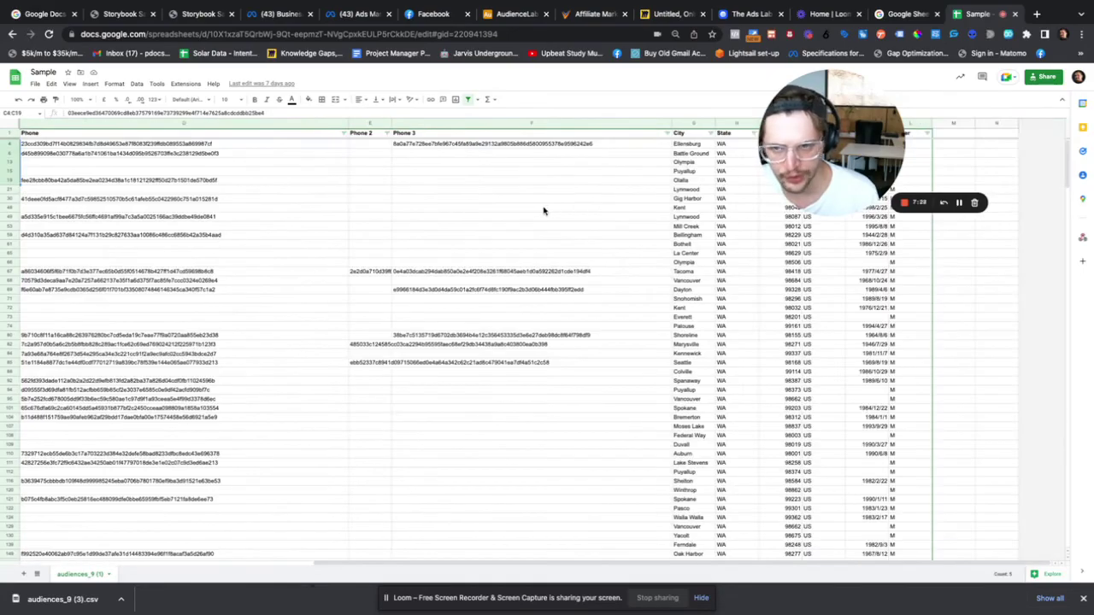
pyautogui.hscroll(-5, 681, 265)
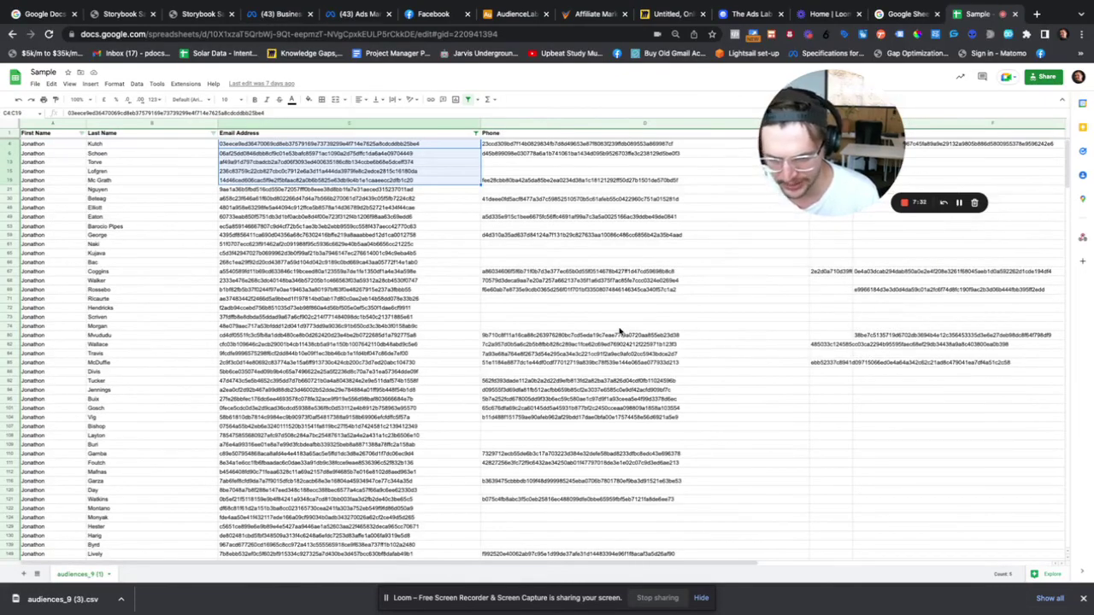
# Select the column C email hashes from C4 downward, checking the status-bar Count.
pyautogui.click(433, 263)
pyautogui.click(359, 144)
pyautogui.moveTo(360, 214); pyautogui.dragTo(393, 483)
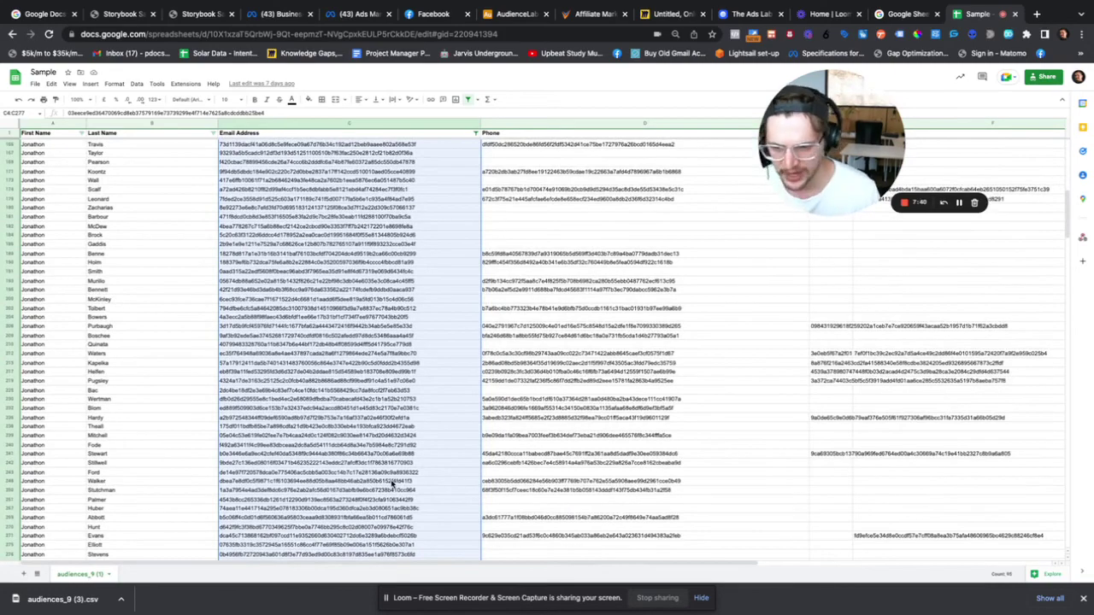
pyautogui.scroll(15, 288, 313)
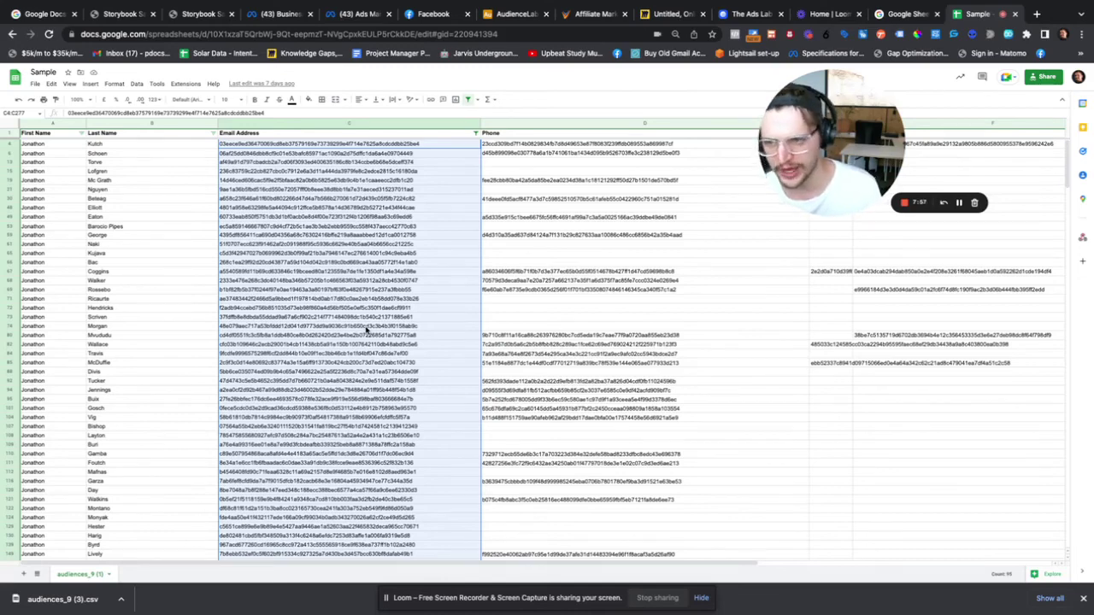
pyautogui.click(359, 299)
pyautogui.moveTo(294, 143); pyautogui.dragTo(373, 559)
pyautogui.scroll(15, 354, 456)
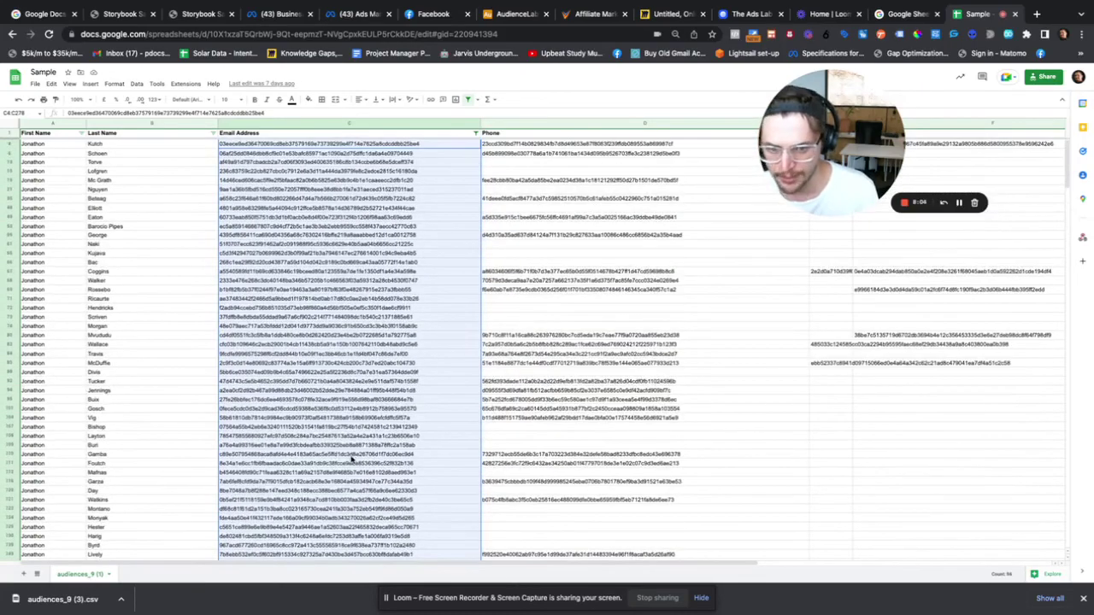
pyautogui.click(343, 299)
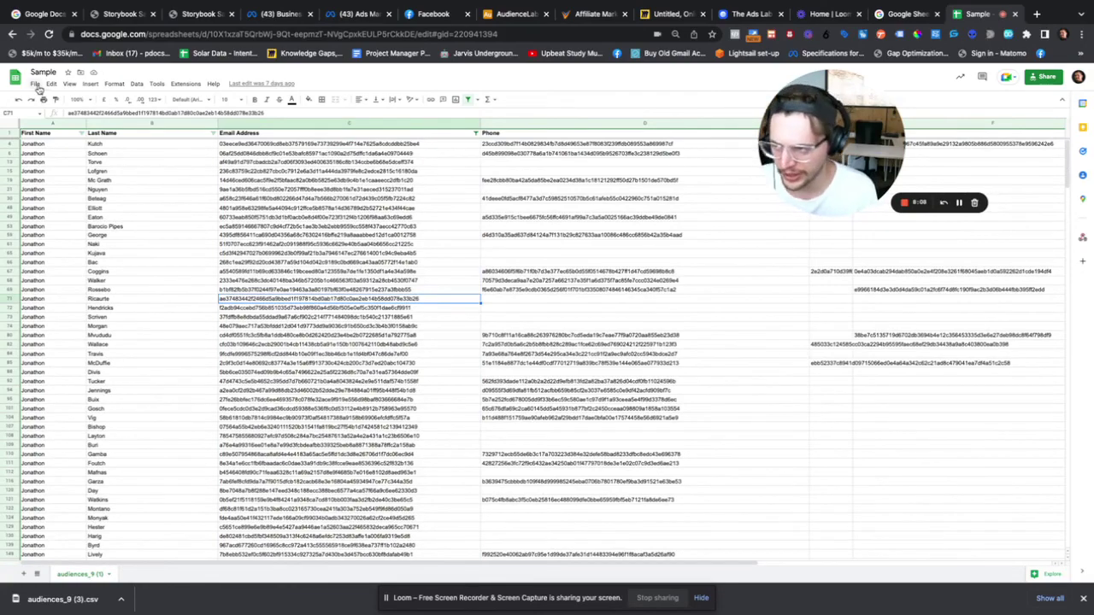
pyautogui.moveTo(390, 145); pyautogui.dragTo(396, 612)
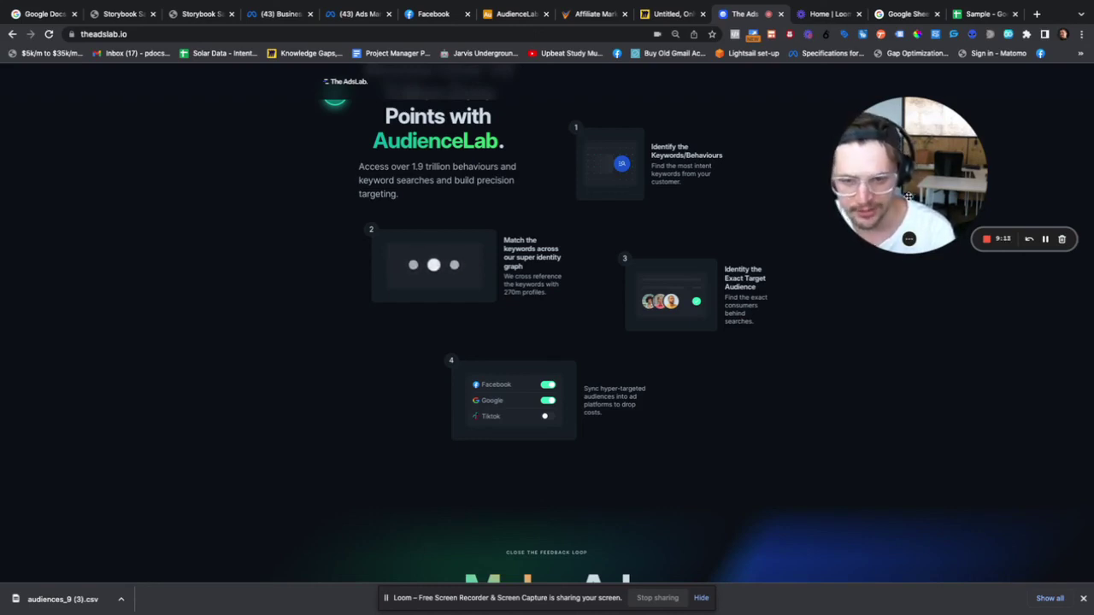
pyautogui.scroll(2, 566, 288)
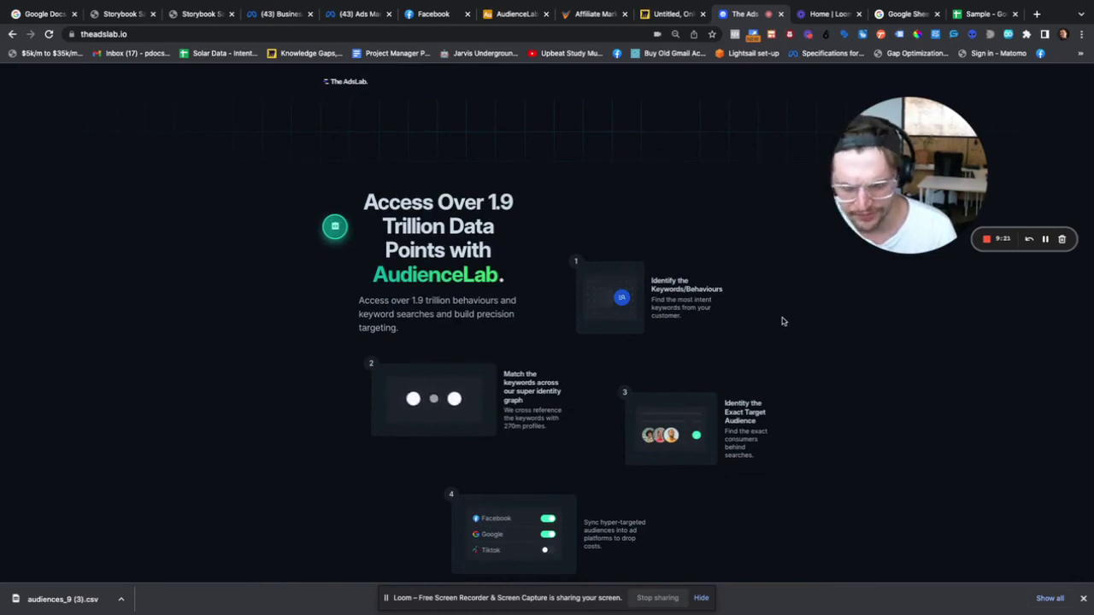
pyautogui.scroll(2, 781, 321)
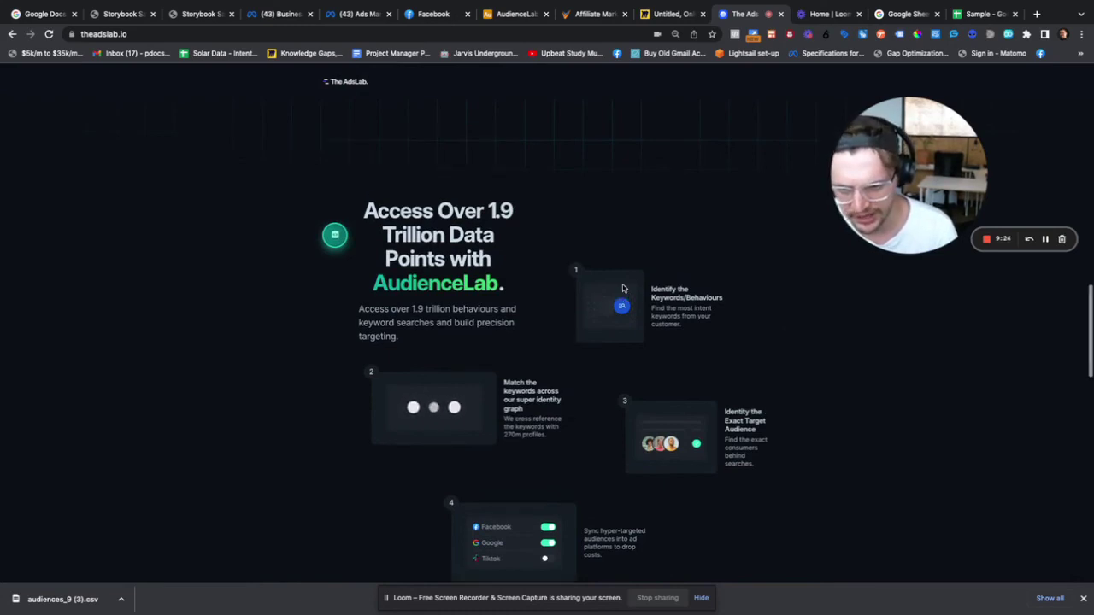
pyautogui.scroll(-3, 623, 288)
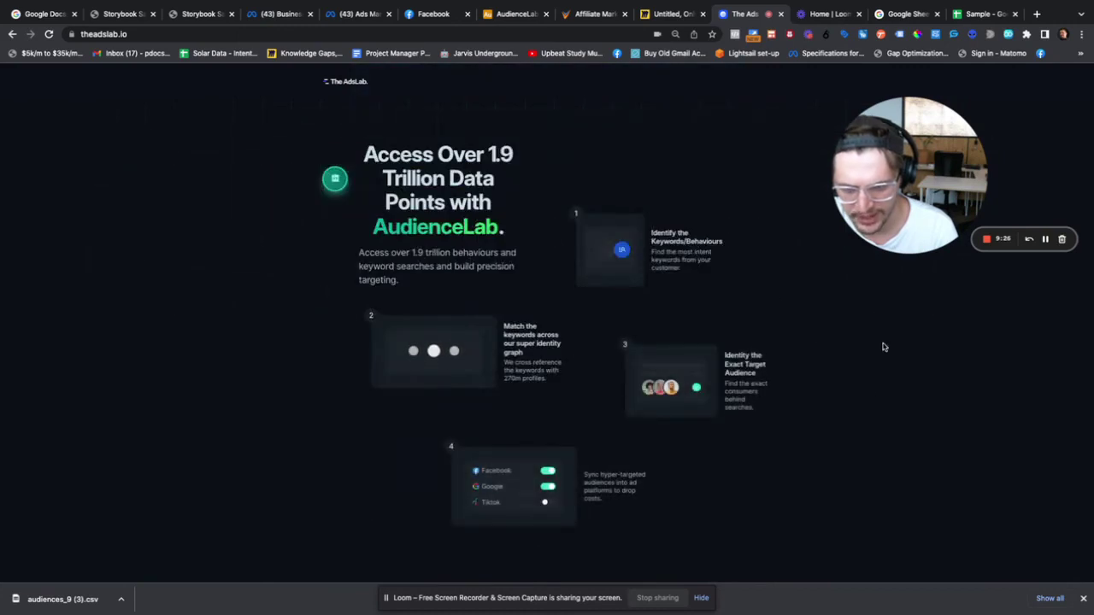